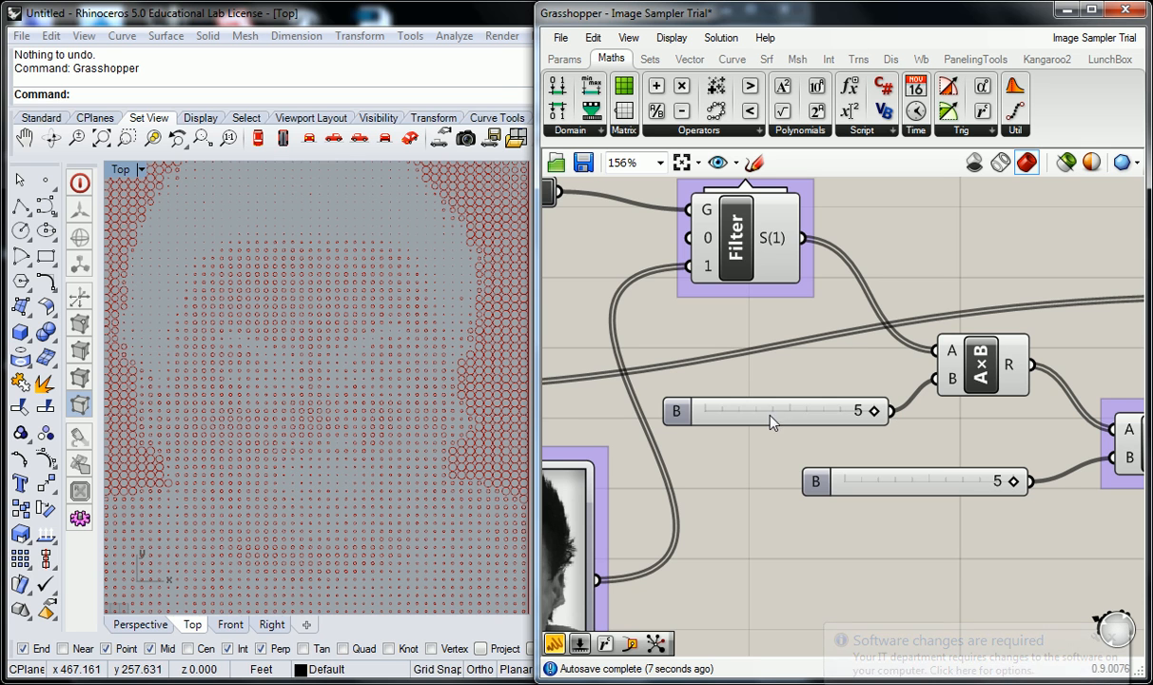
- Set the upper multiplication slider's maximum to 10 and raise its value to 10
double_click(681, 415)
double_click(767, 468)
type("10")
left_click(767, 465)
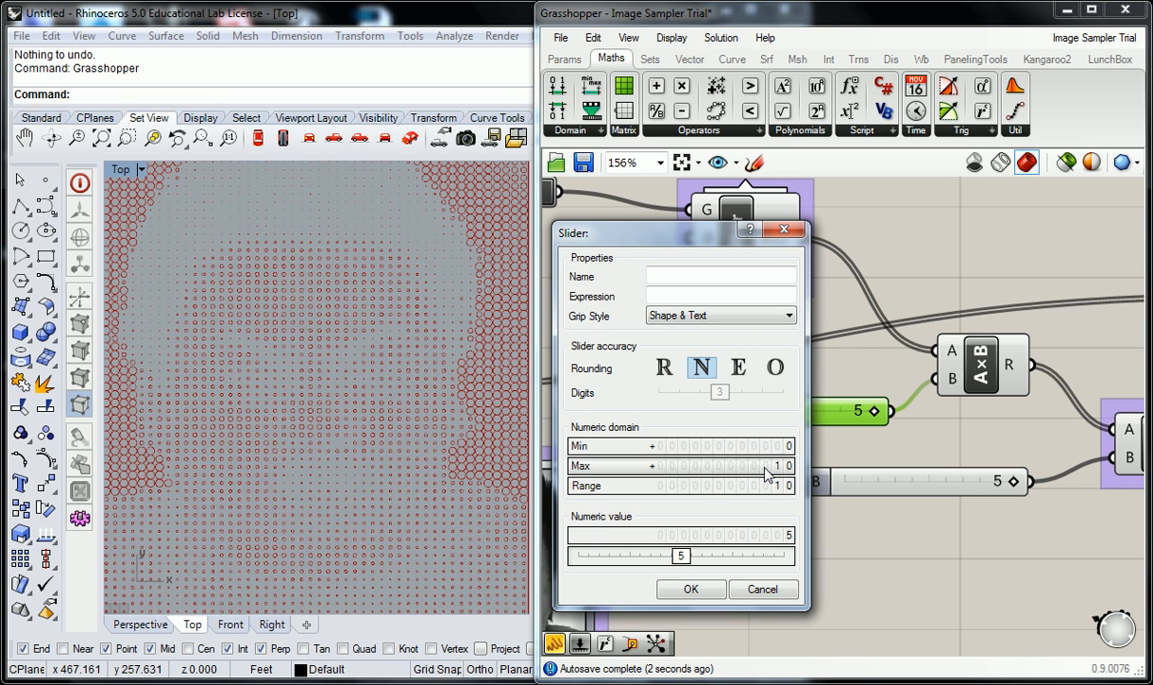
left_click(692, 589)
left_click_drag(790, 411, 873, 415)
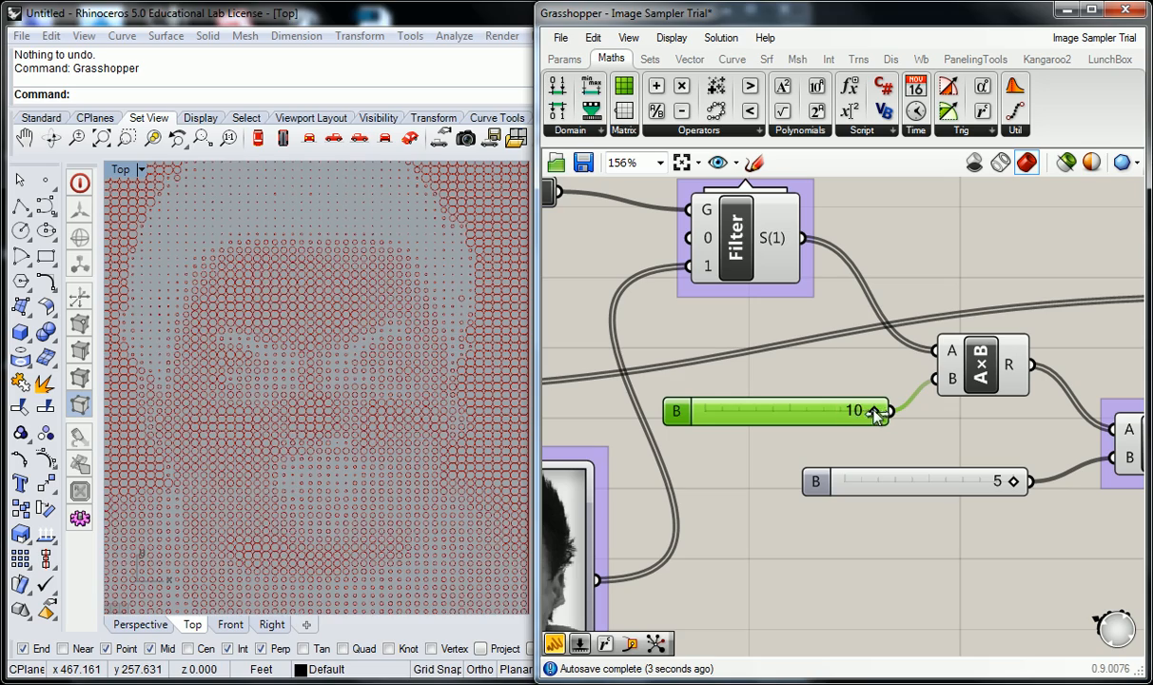
- Check the circle pattern in the Top viewport and reduce the multiplication slider to 6
scroll(491, 314, "up", 4)
scroll(404, 326, "up", 5)
scroll(400, 341, "down", 6)
right_click_drag(309, 344, 372, 328)
right_click_drag(435, 371, 347, 367)
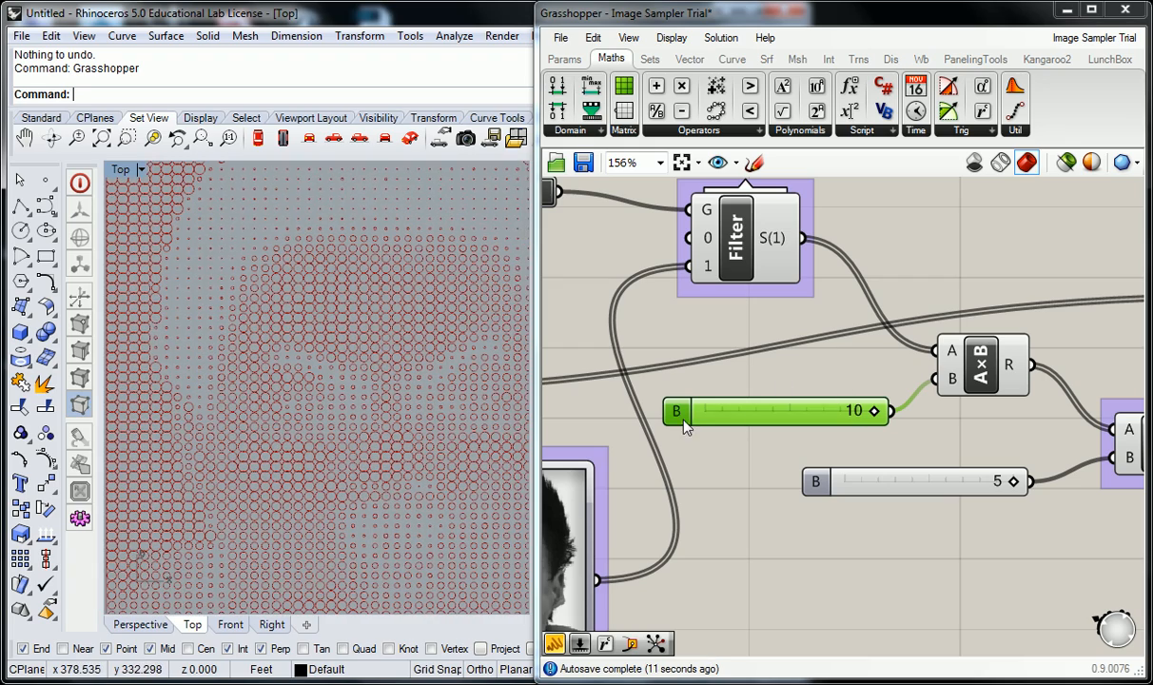
scroll(345, 362, "down", 5)
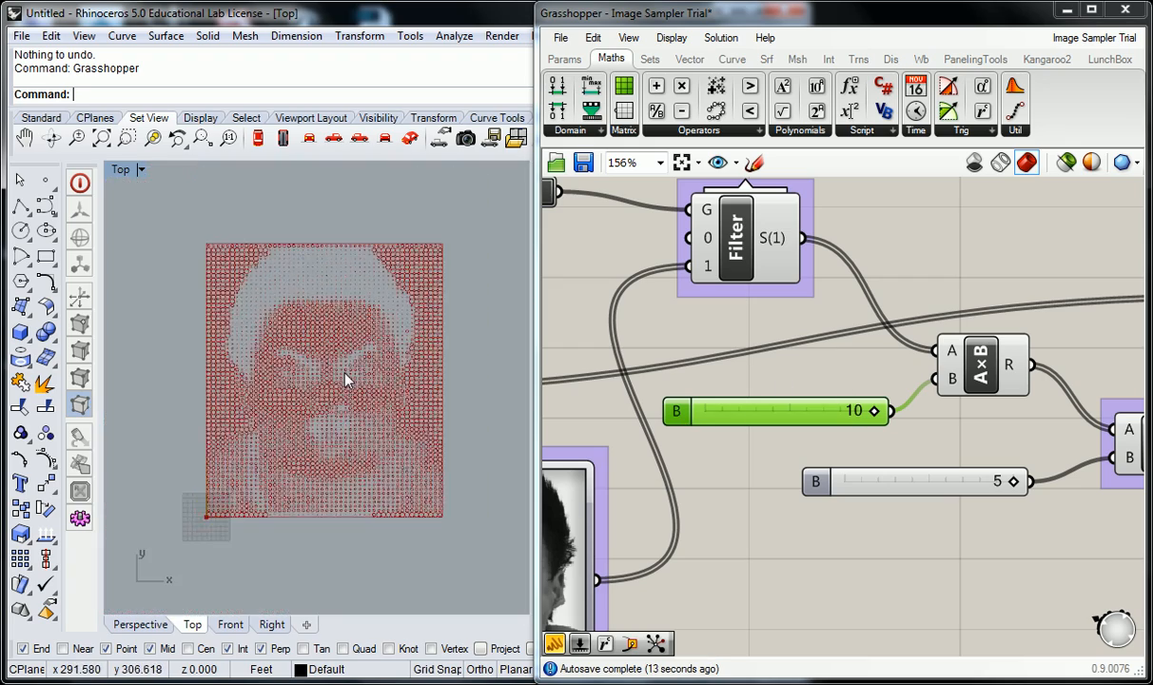
left_click_drag(877, 410, 807, 420)
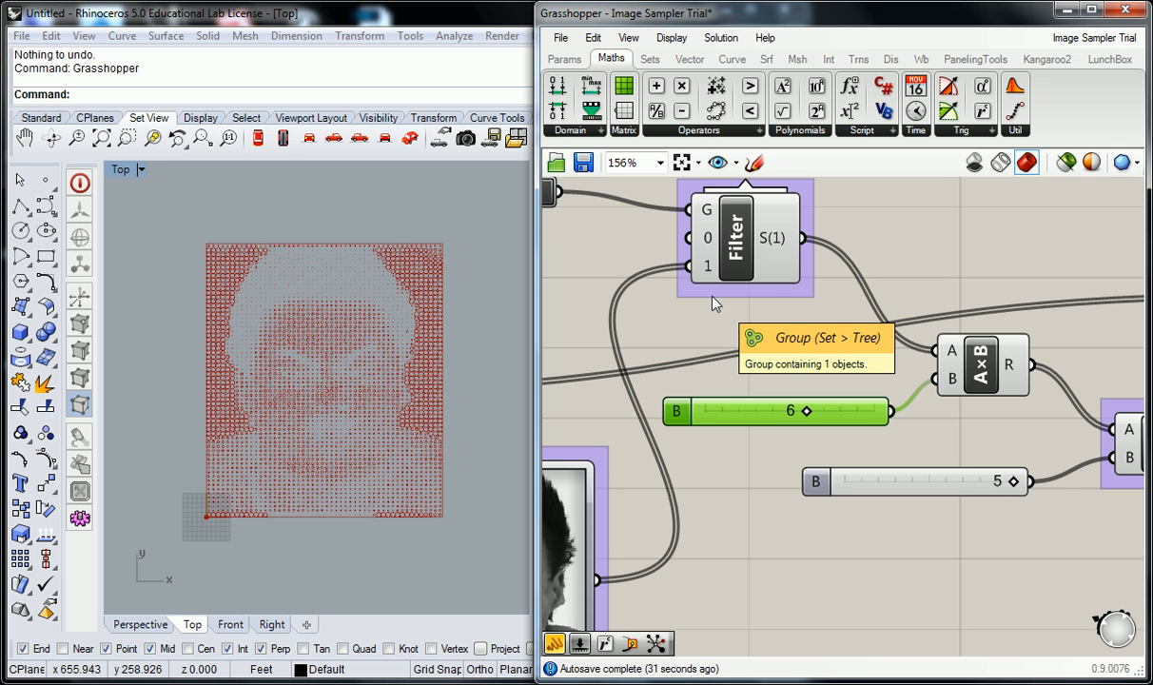
- Add a Cull Pattern component beyond the Circle component and connect the circles to its L input
scroll(824, 391, "down", 3)
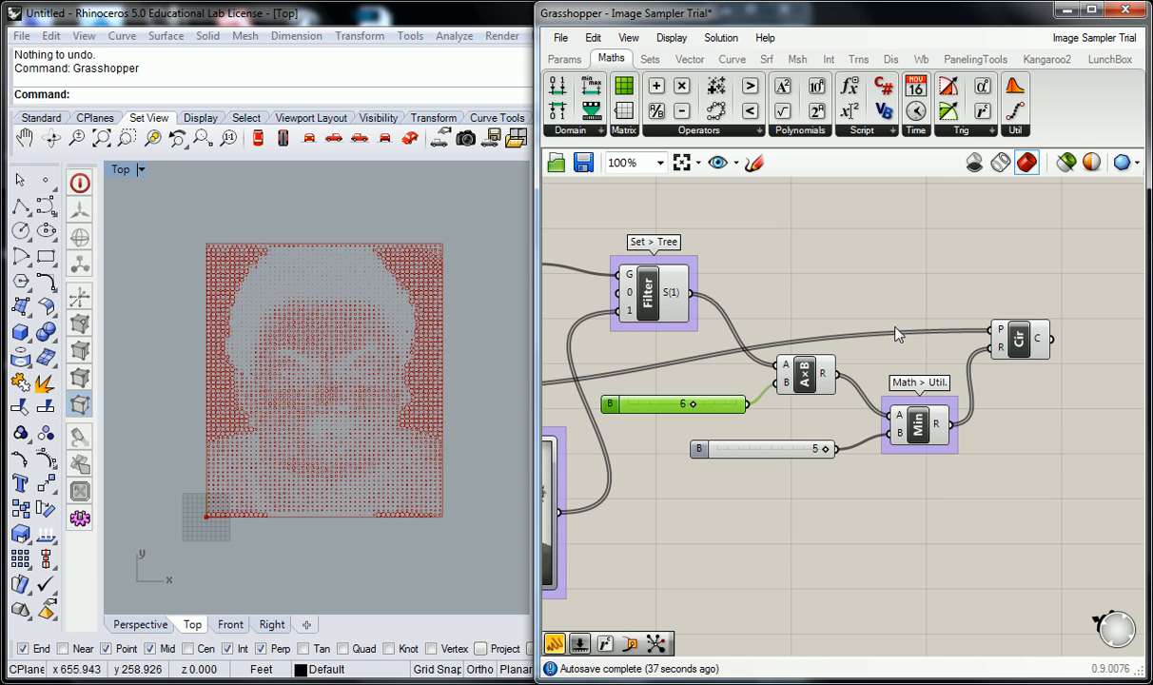
right_click_drag(1056, 284, 897, 331)
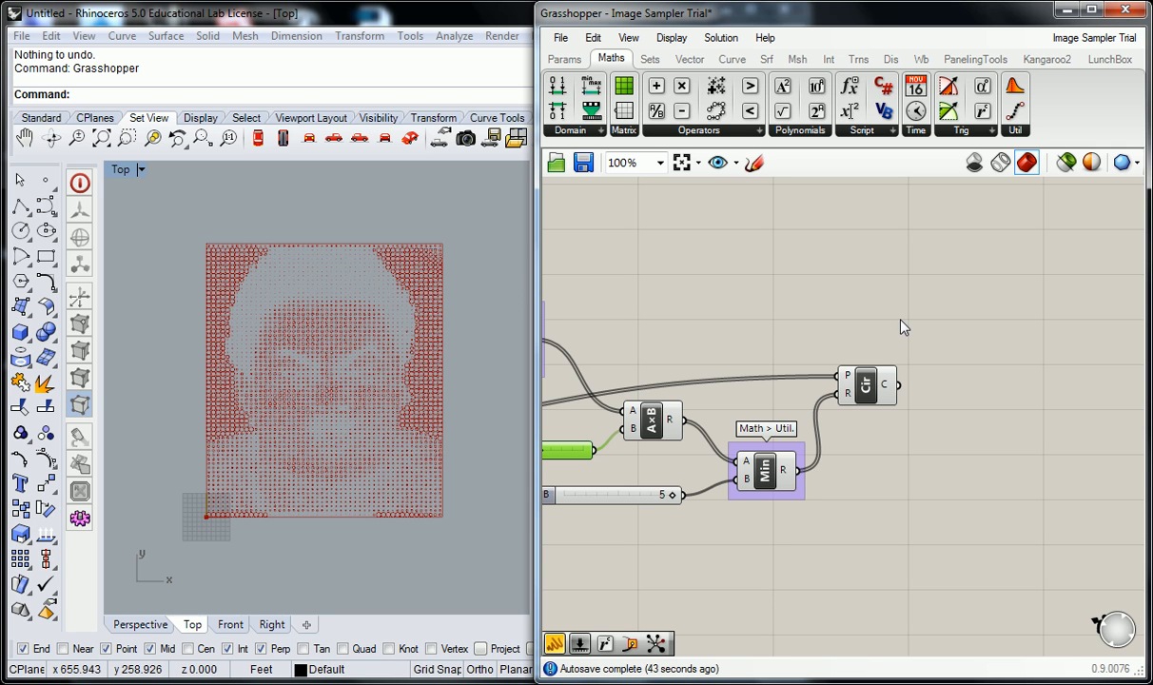
left_click(690, 61)
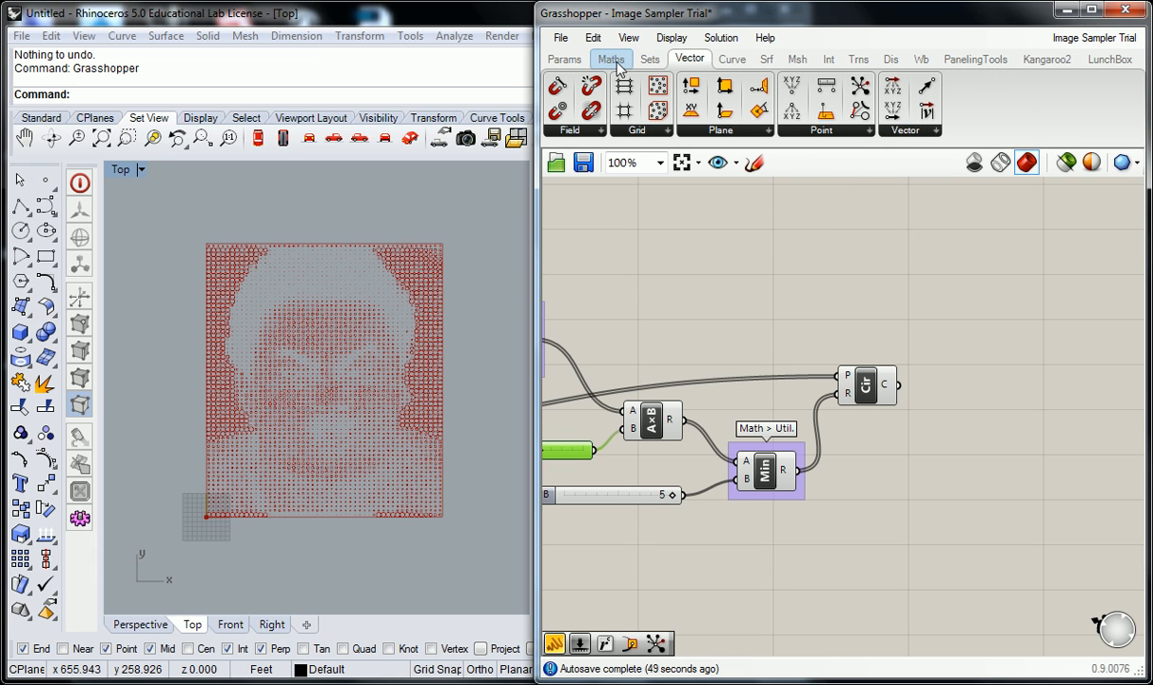
left_click(649, 60)
left_click(714, 130)
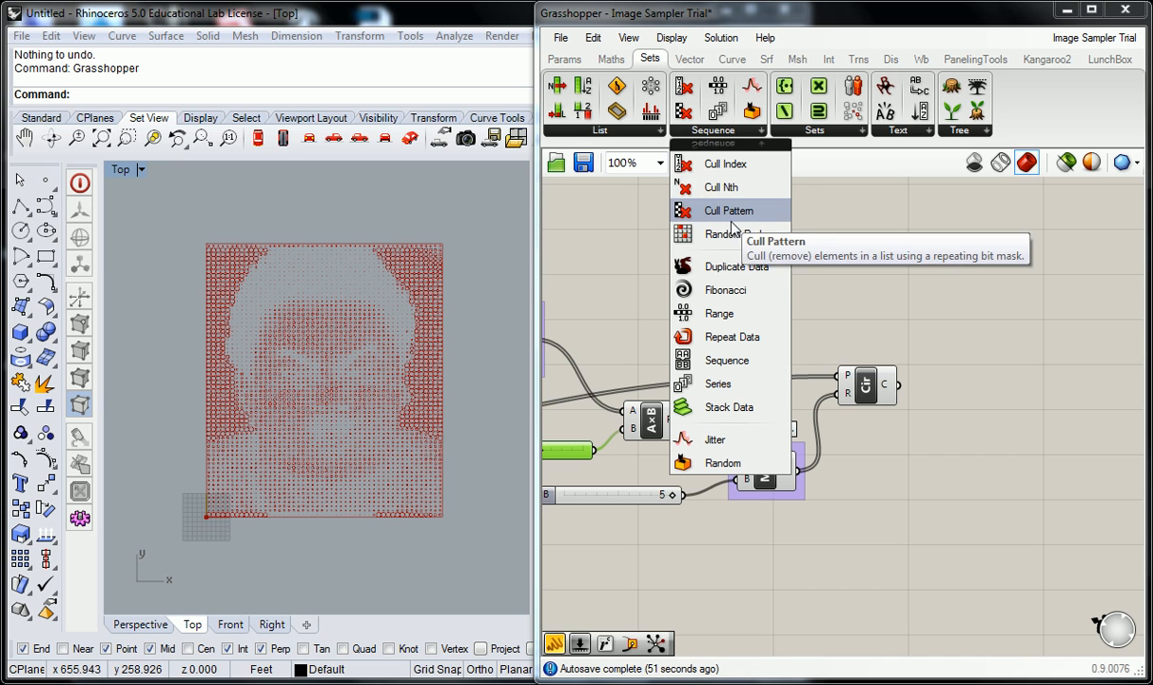
left_click_drag(728, 211, 923, 349)
left_click(919, 354)
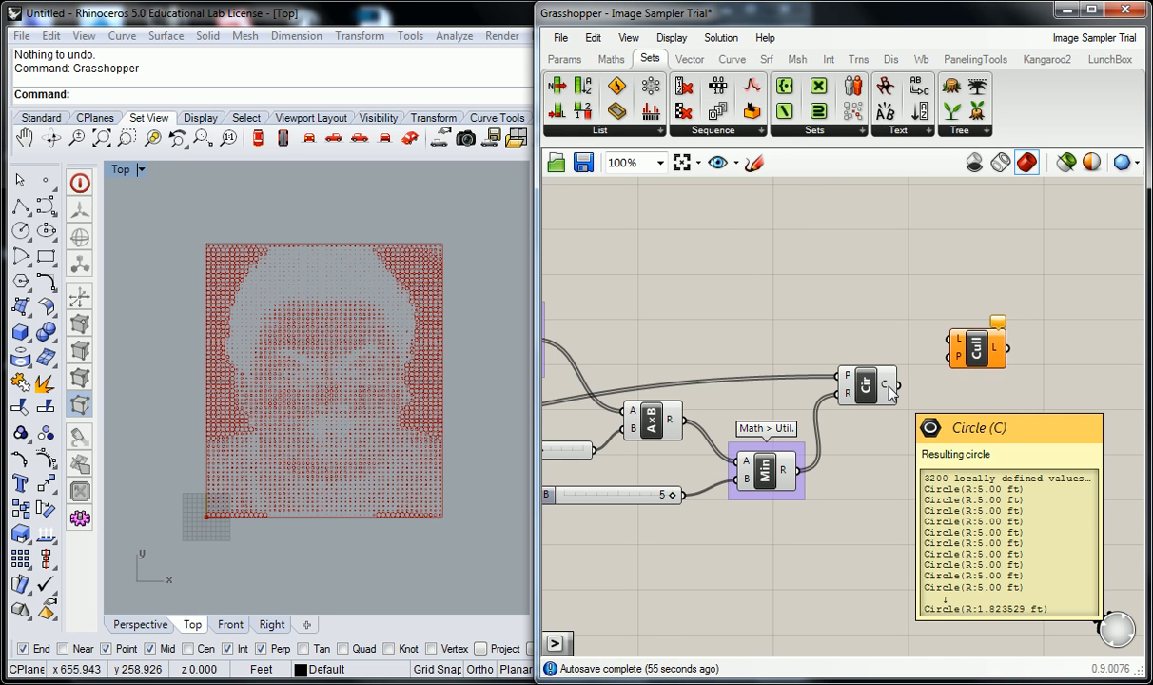
left_click_drag(892, 387, 966, 333)
- Check the small circles in the Top viewport and add a Larger Than component above the Circle component
left_click(856, 381)
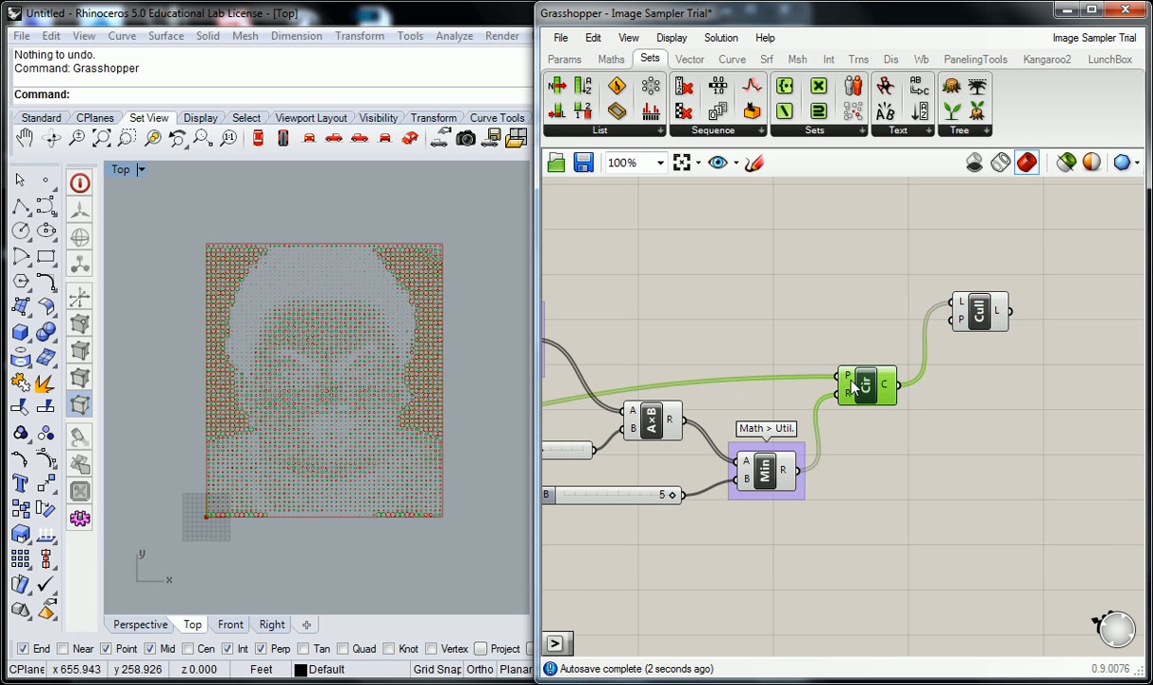
scroll(404, 437, "up", 2)
scroll(407, 452, "up", 3)
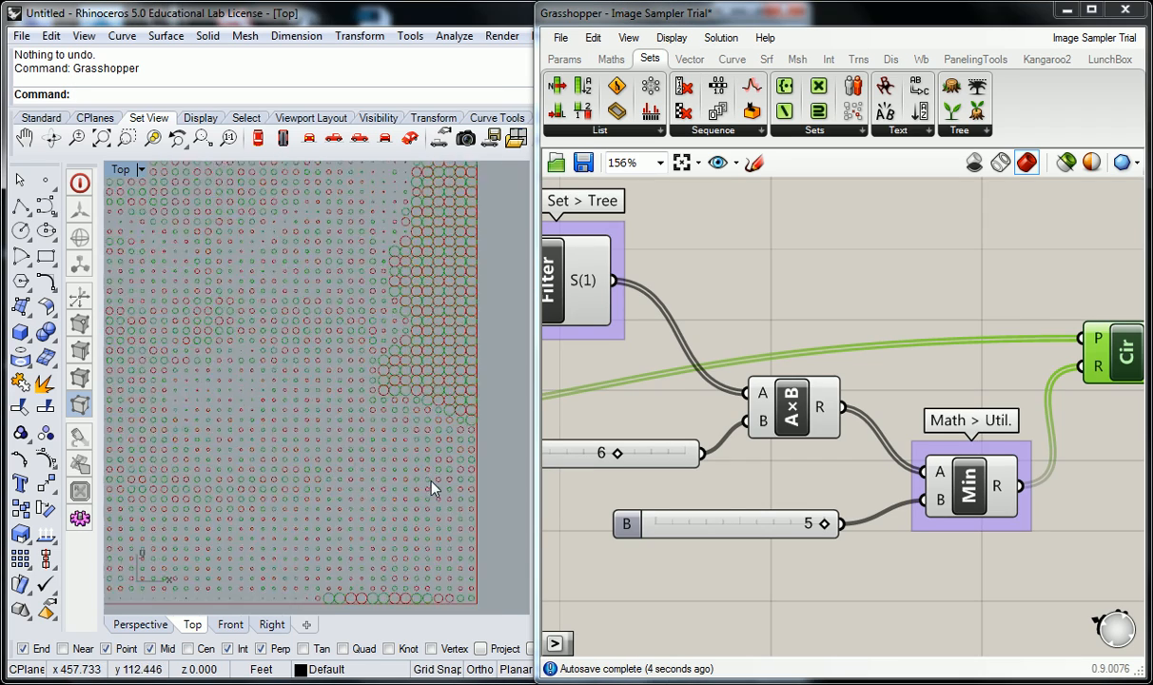
scroll(400, 400, "up", 3)
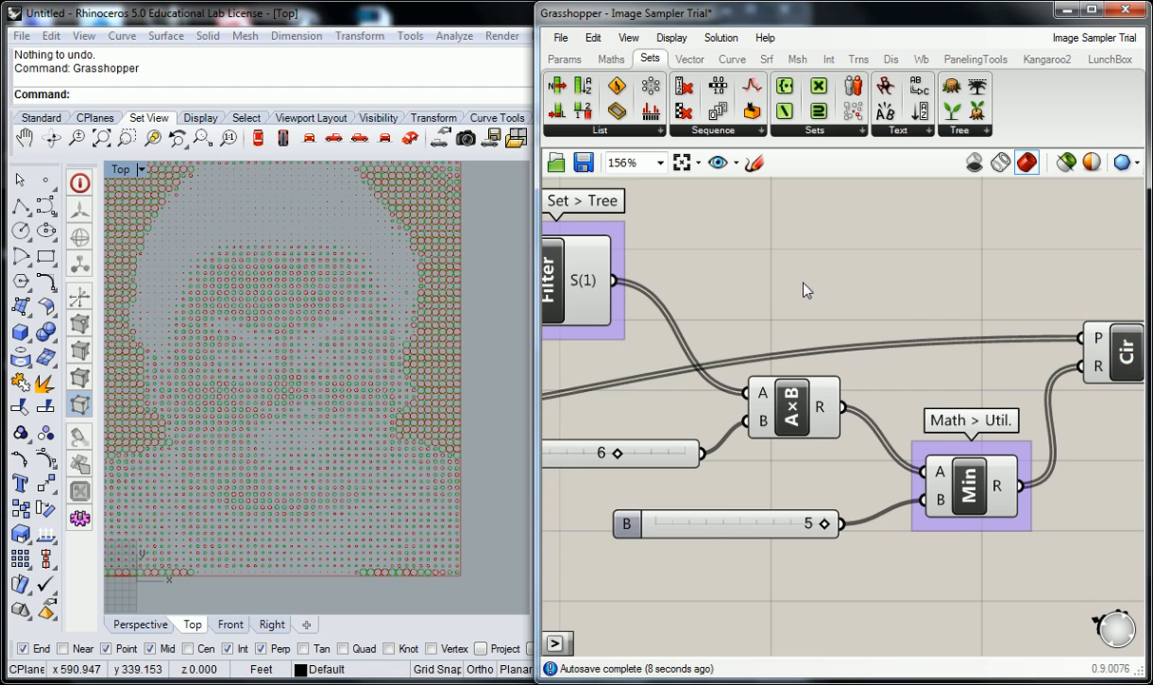
scroll(865, 278, "down", 2)
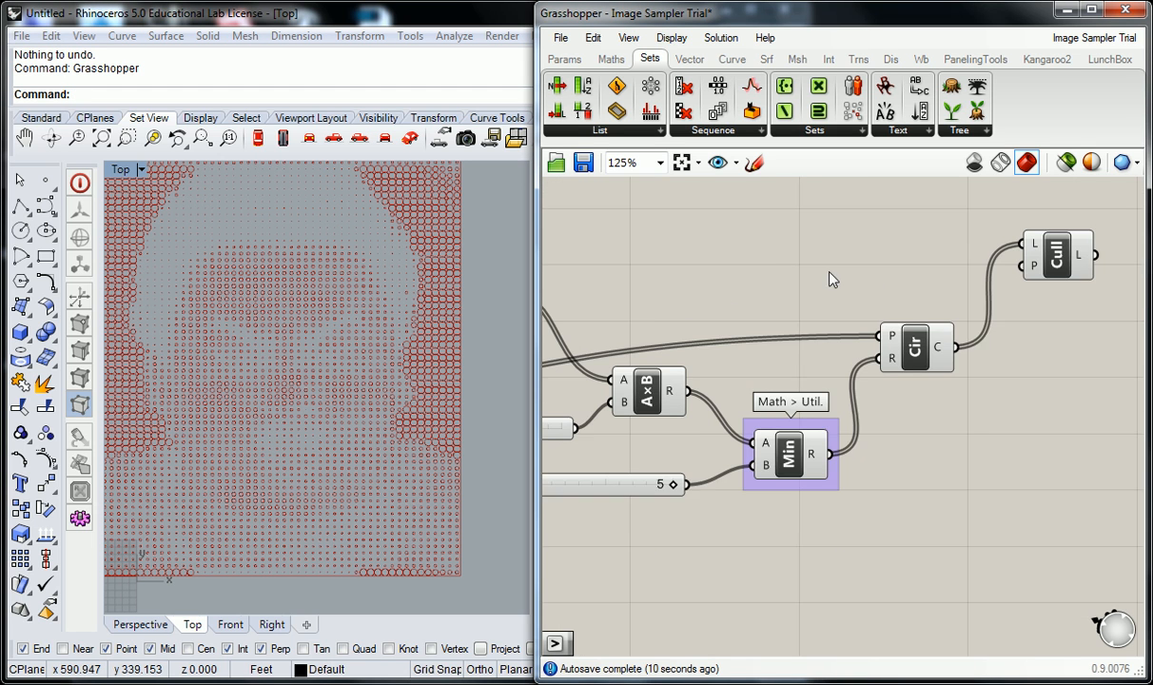
right_click_drag(827, 275, 848, 302)
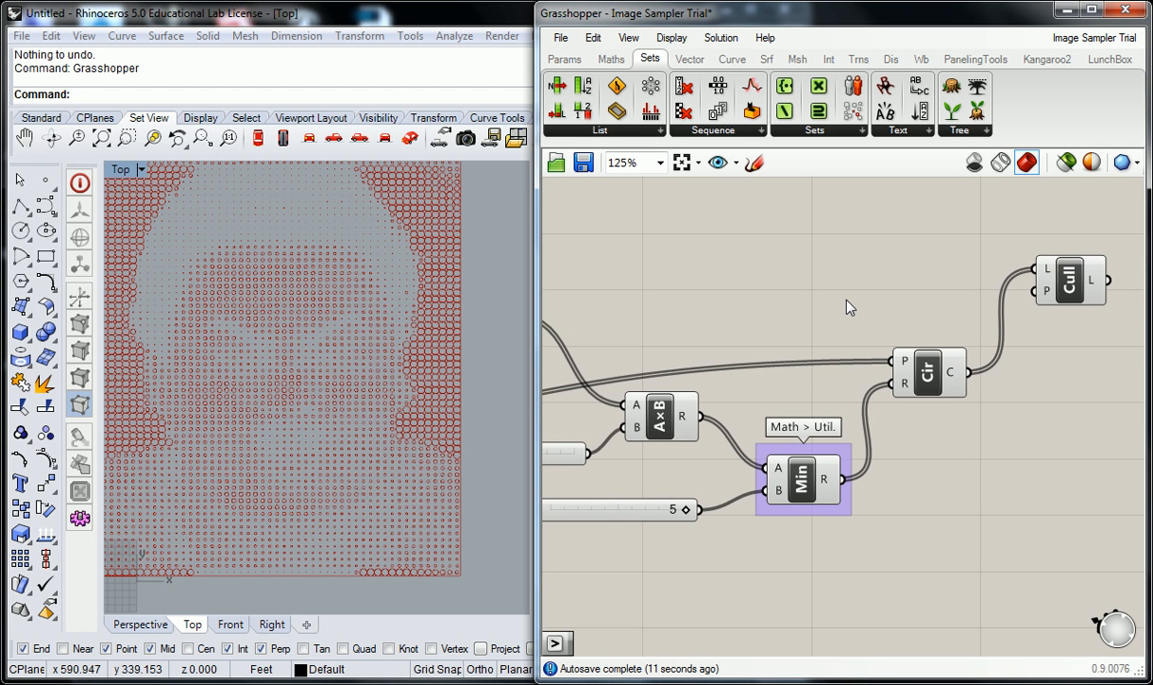
double_click(888, 267)
left_click(890, 271)
left_click(612, 58)
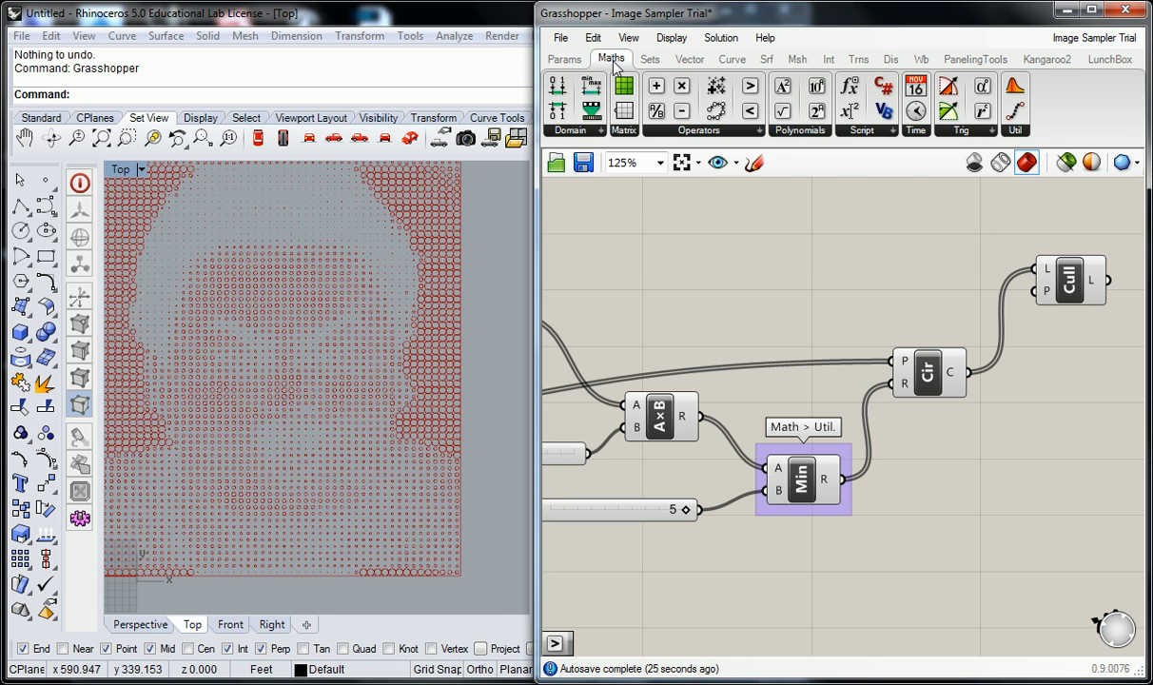
left_click(747, 131)
left_click_drag(816, 355, 904, 242)
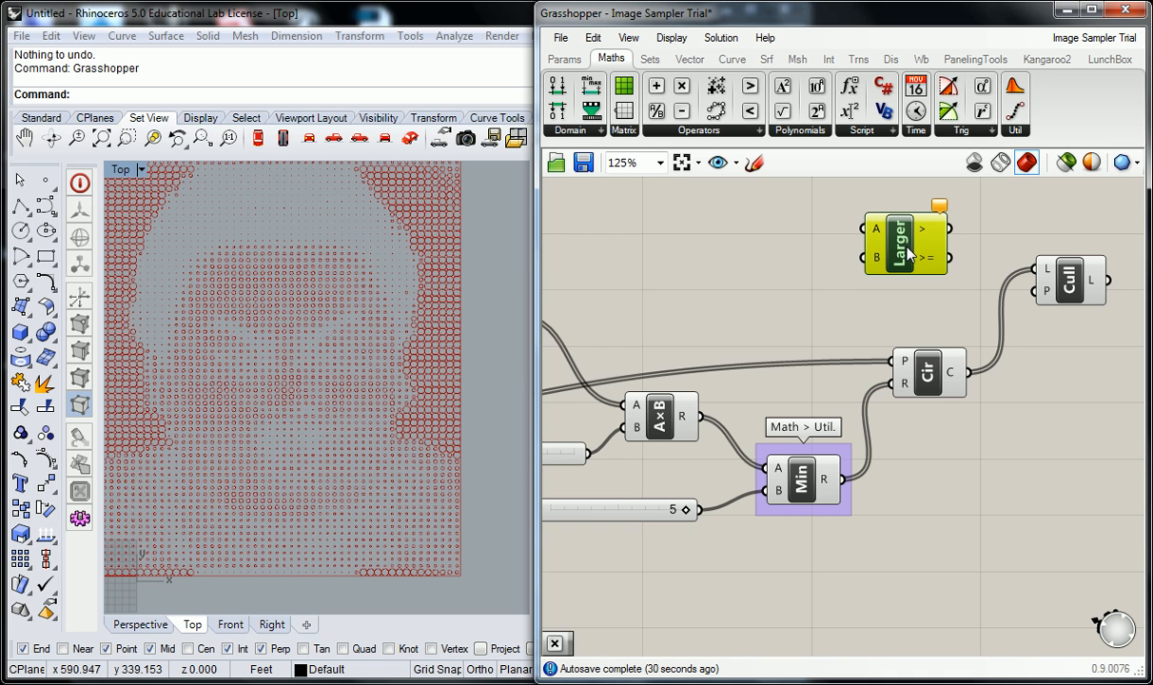
- Group the Larger Than component and label the group "Math > Ops"
key("ctrl+g")
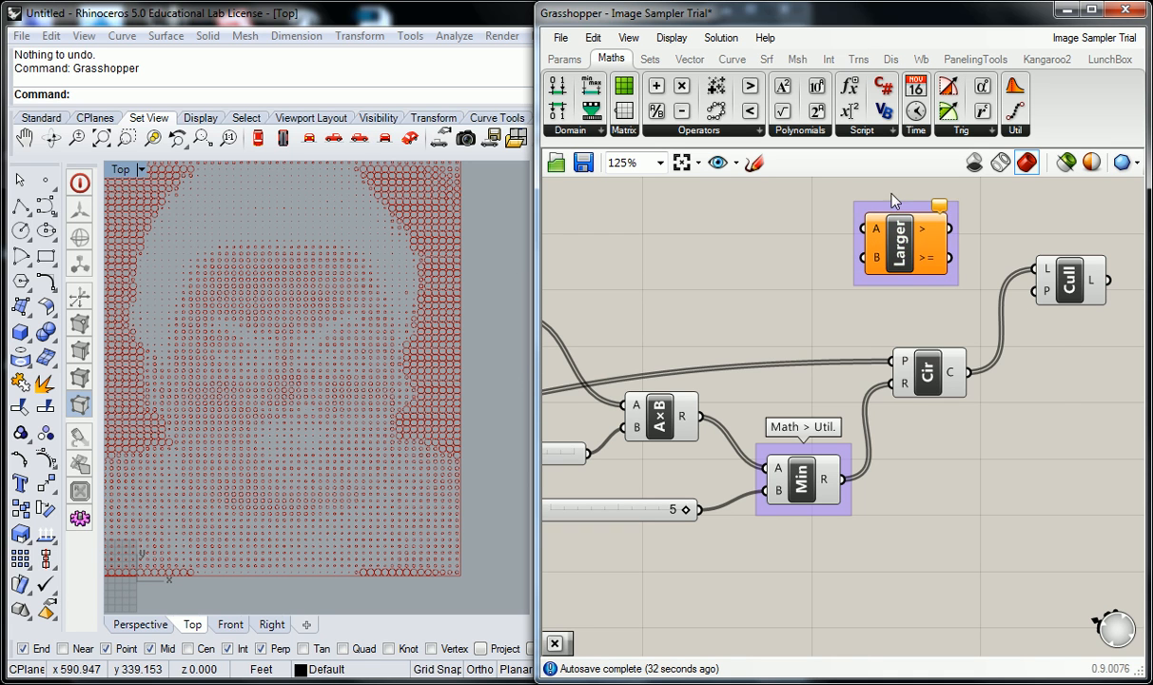
right_click(895, 205)
type("MAth > Ops")
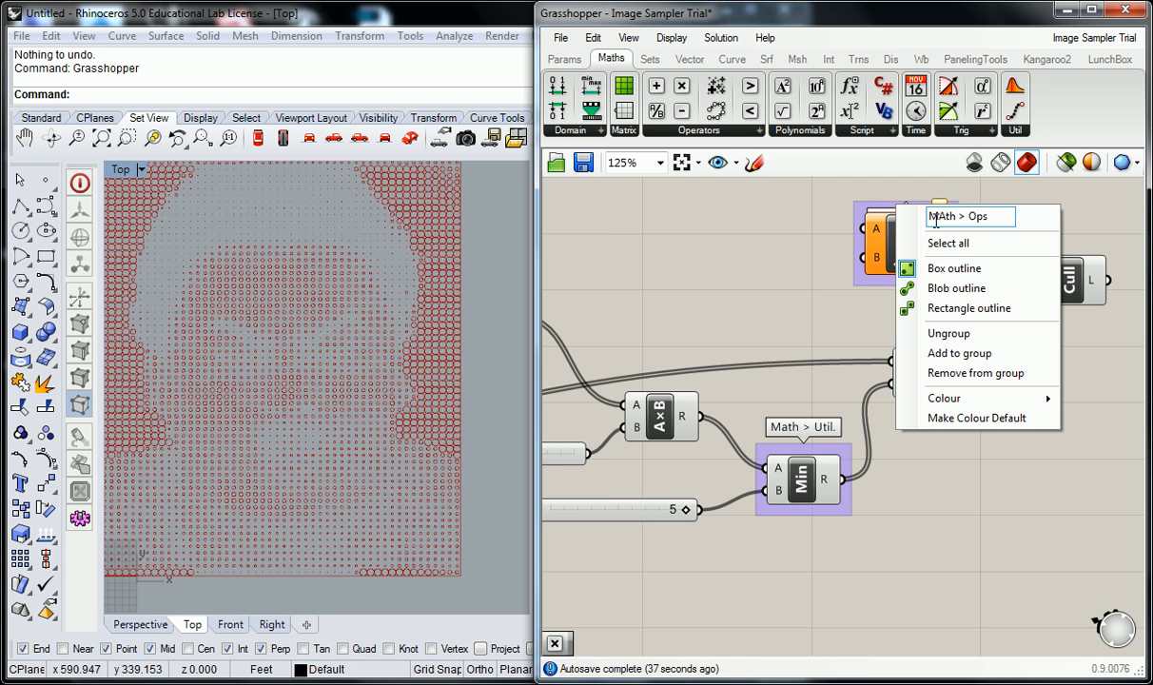
key("BackSpace")
type("a")
left_click(746, 260)
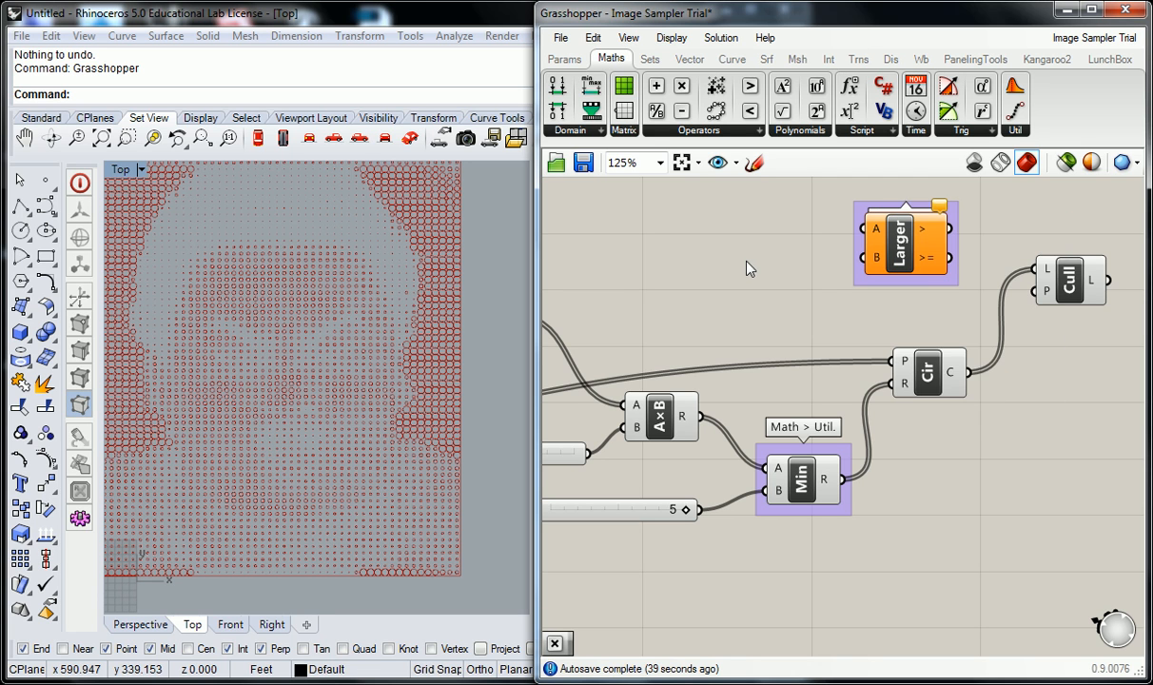
right_click_drag(809, 305, 809, 321)
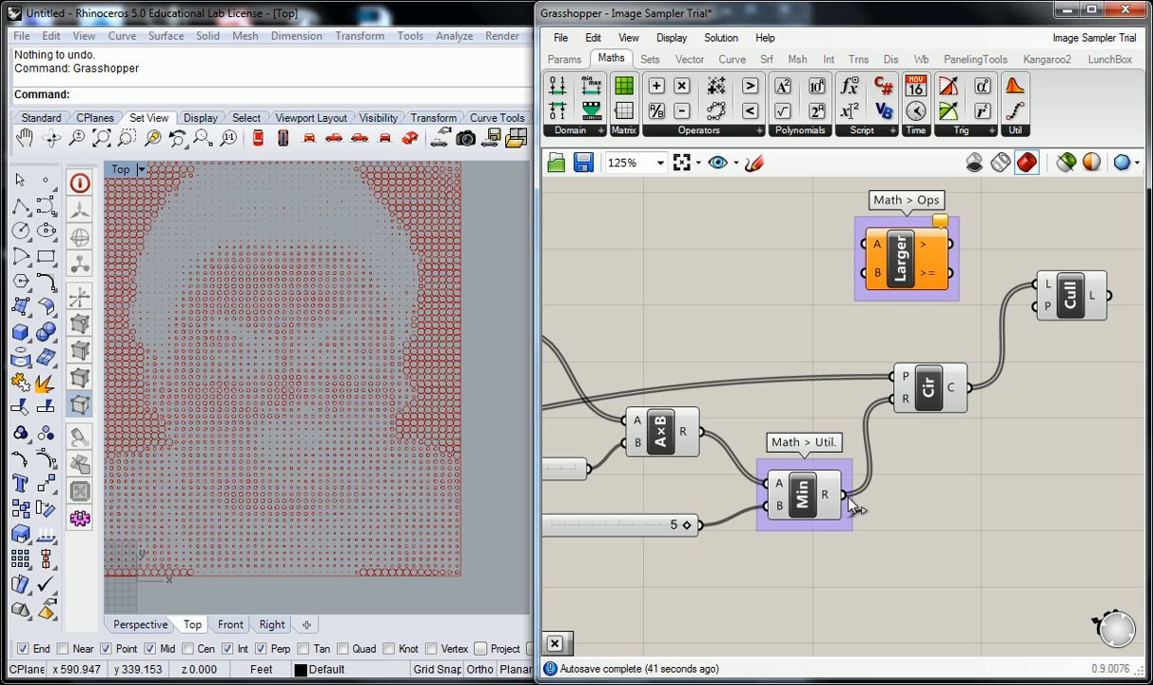
- Connect the Minimum result to Larger Than's A input and a compact panel containing 1 to its B input
mouse_move(833, 502)
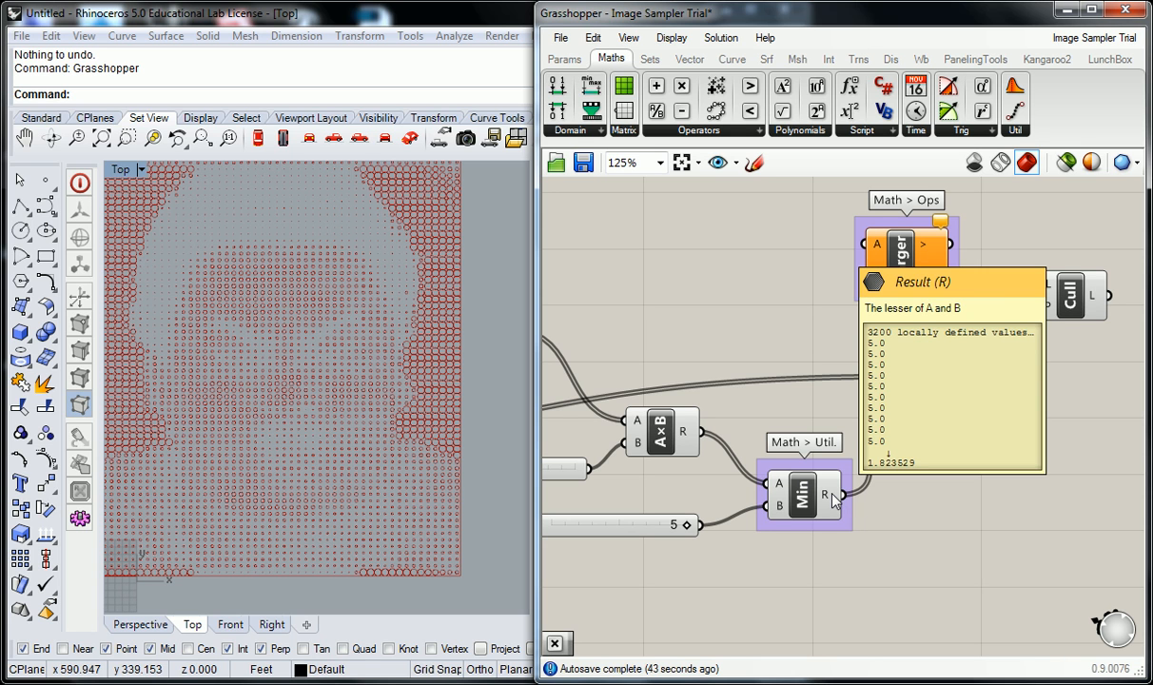
left_click_drag(835, 495, 780, 239)
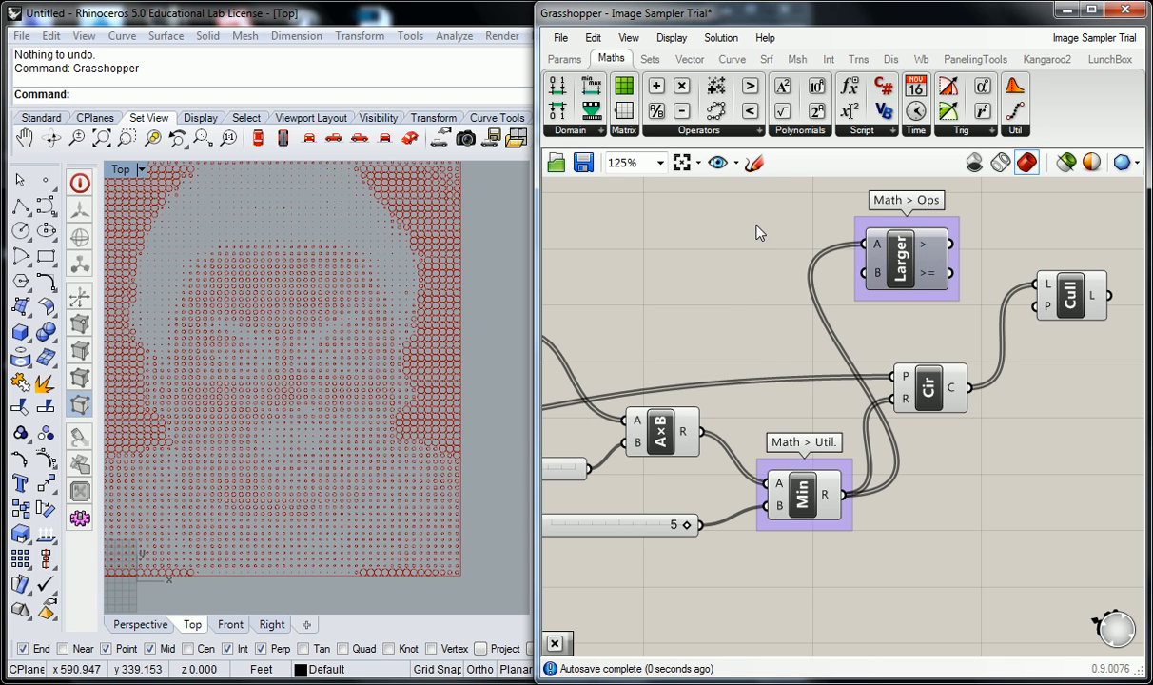
left_click(563, 59)
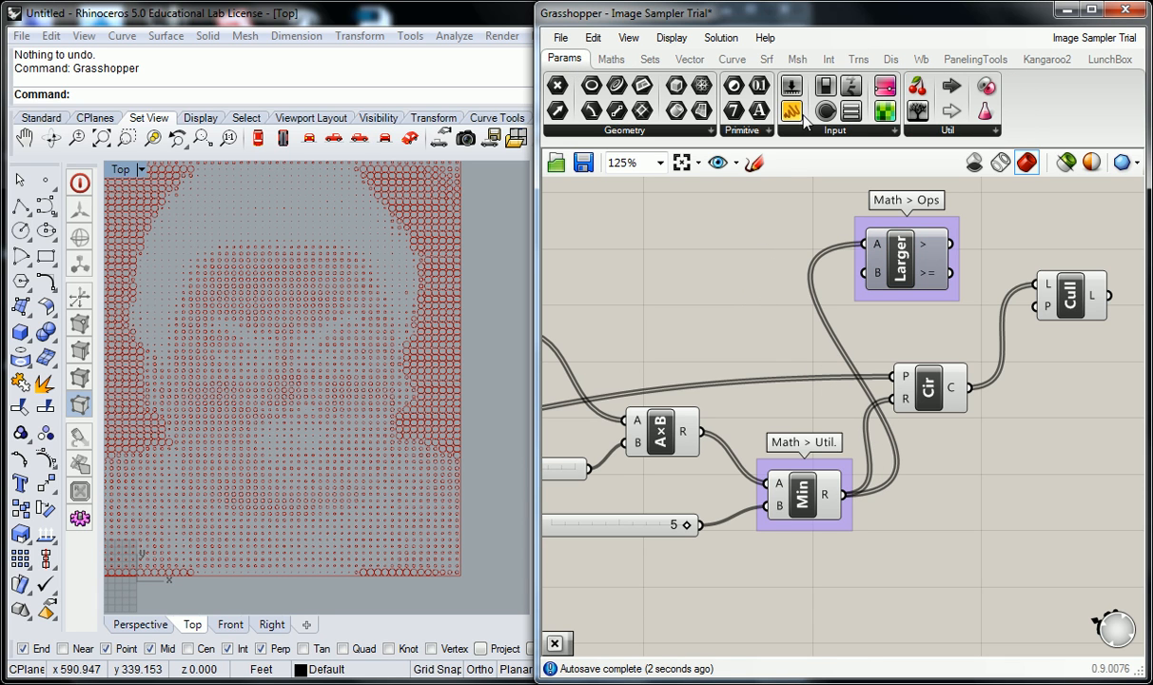
left_click_drag(780, 170, 683, 297)
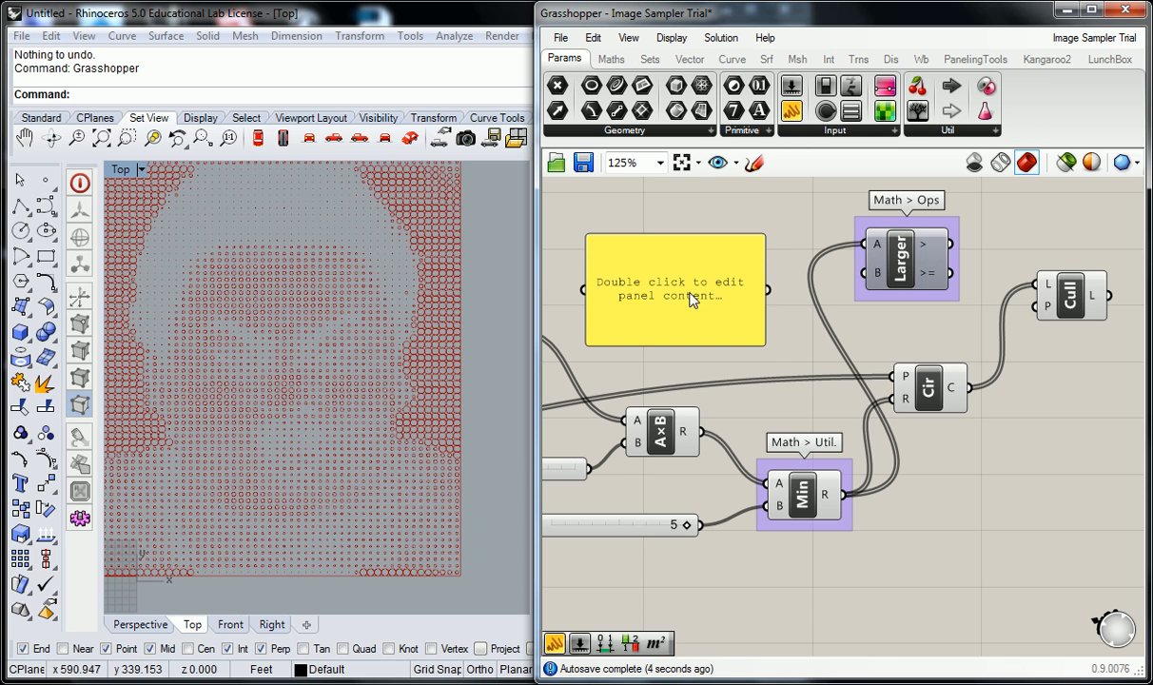
double_click(717, 285)
type("1")
left_click(704, 188)
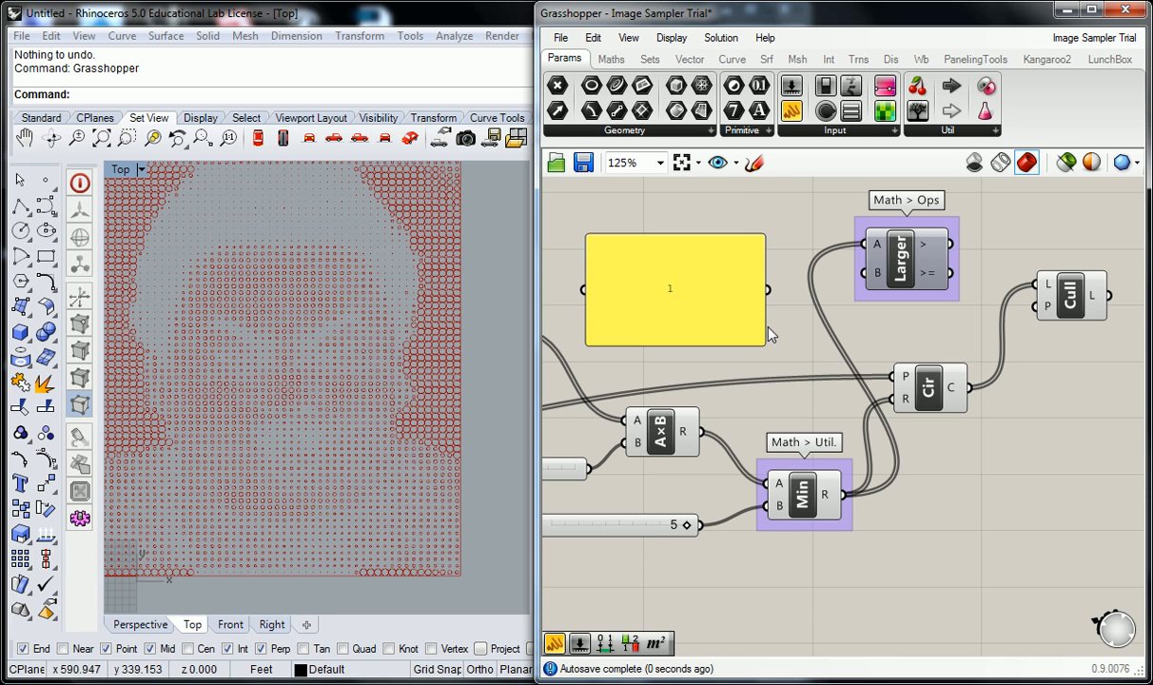
left_click_drag(761, 344, 864, 273)
left_click_drag(644, 248, 748, 288)
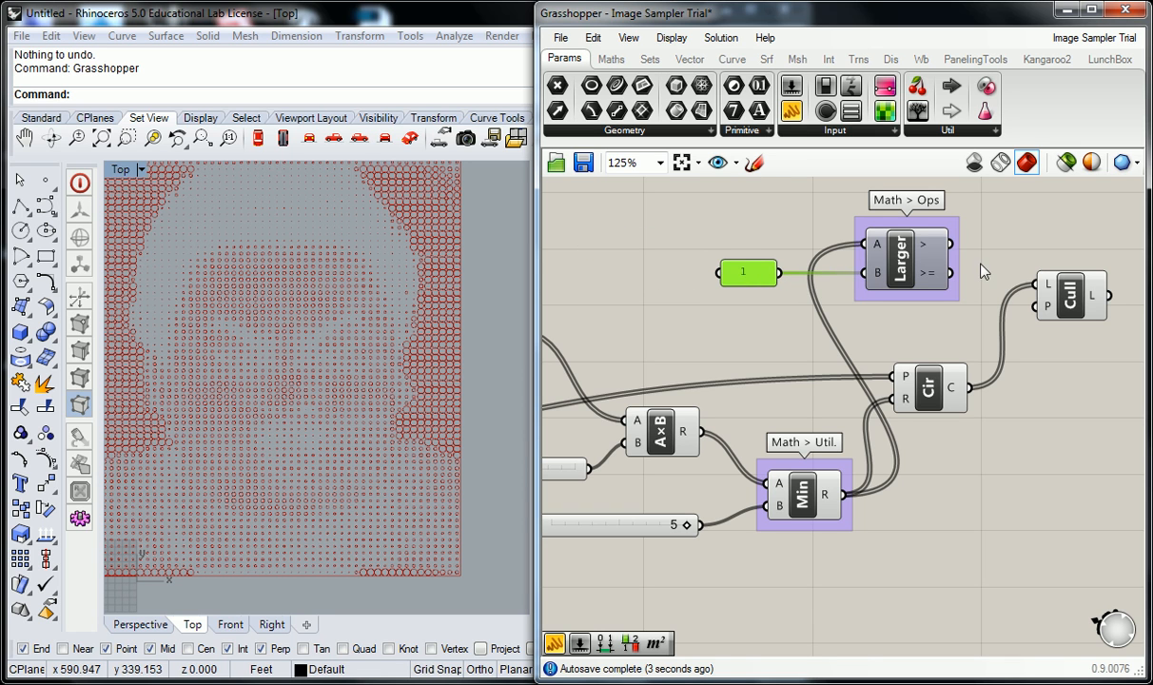
left_click(976, 249)
- Connect Larger Than's > output to the P input of the Cull Pattern component
mouse_move(923, 247)
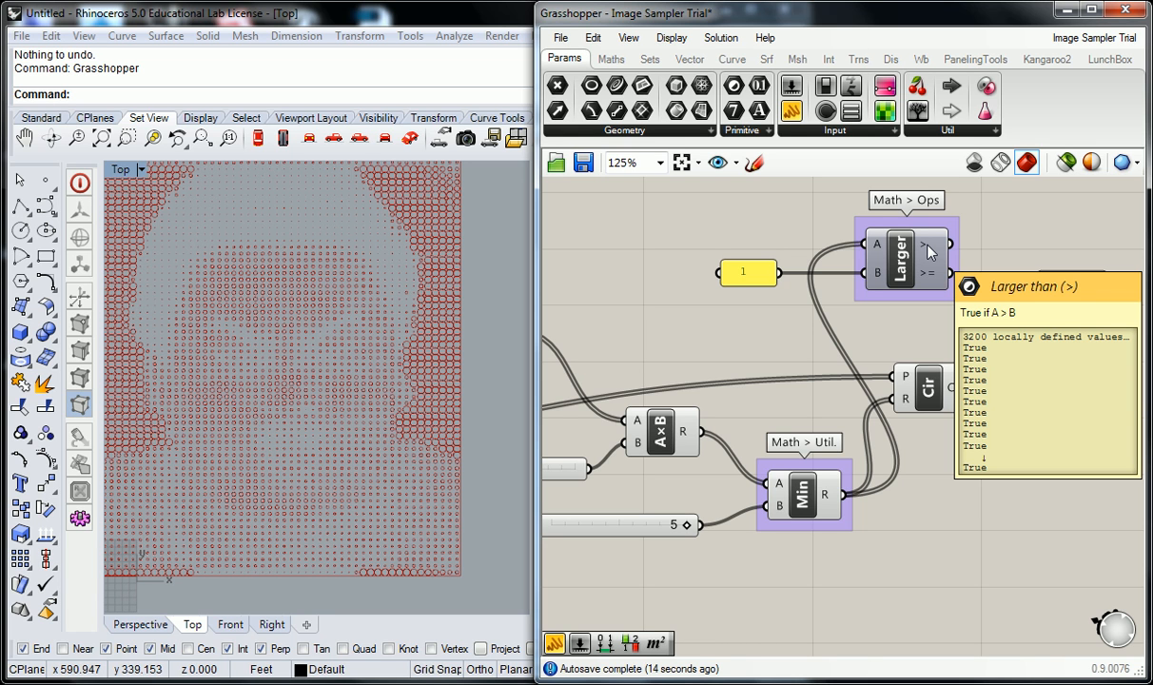
right_click_drag(929, 250, 868, 267)
left_click_drag(865, 254, 952, 314)
right_click_drag(972, 282, 1028, 274)
scroll(1028, 274, "down", 2)
left_click(1047, 290)
- Turn off the preview of the Circle component
left_click(945, 344)
right_click(945, 344)
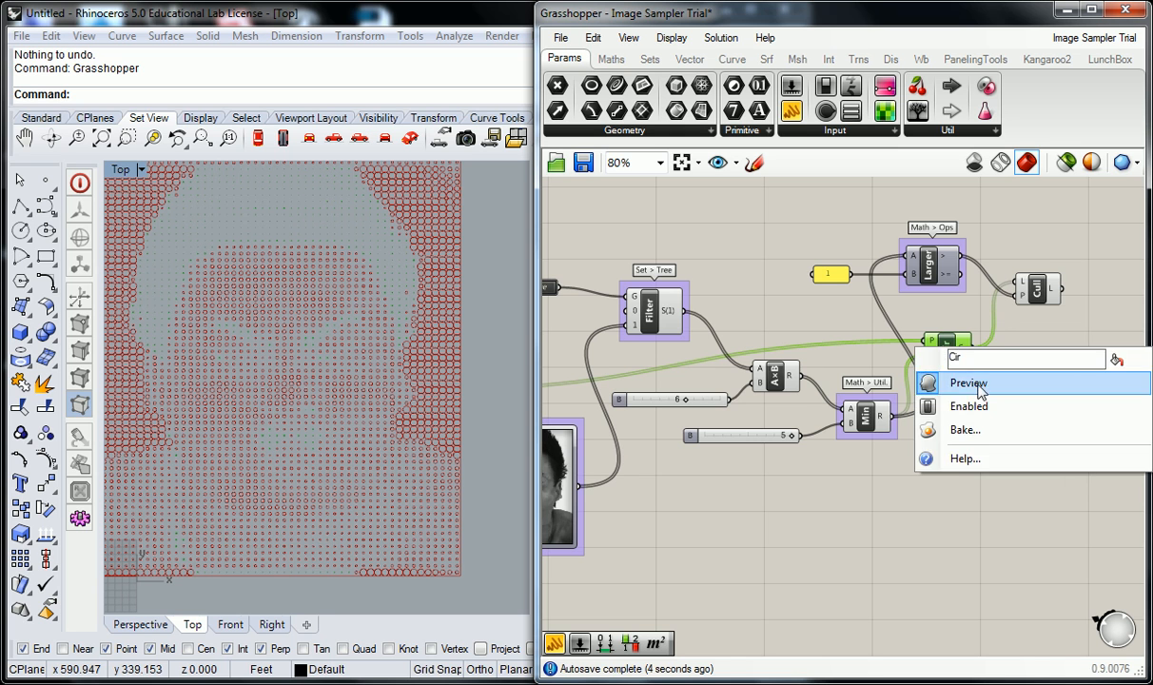
left_click(968, 383)
- Compare the culled circle pattern in the Top viewport with the source portrait in the Image Sampler
right_click_drag(723, 324, 757, 331)
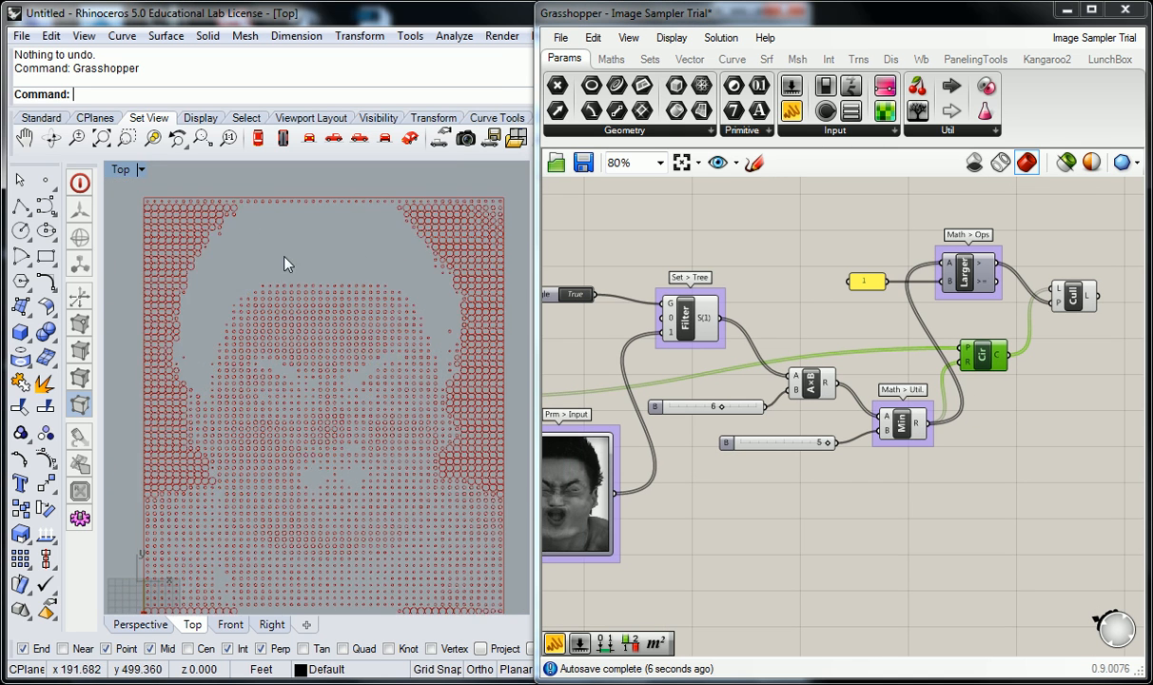
scroll(276, 262, "up", 4)
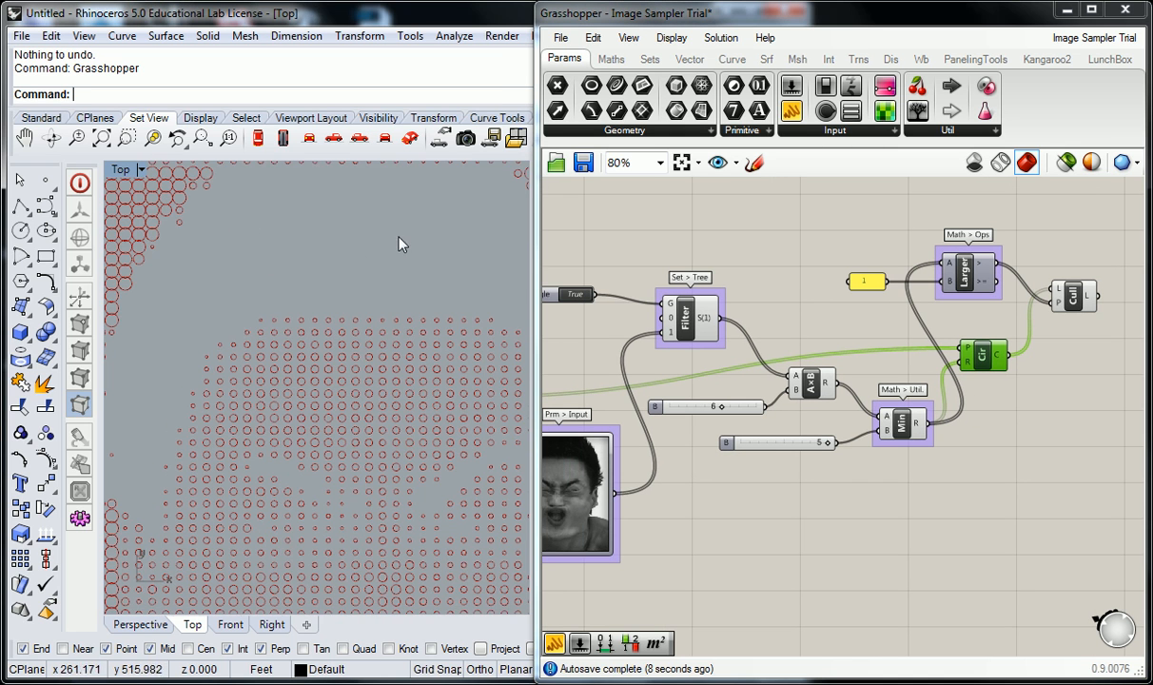
scroll(412, 260, "down", 6)
scroll(285, 338, "up", 3)
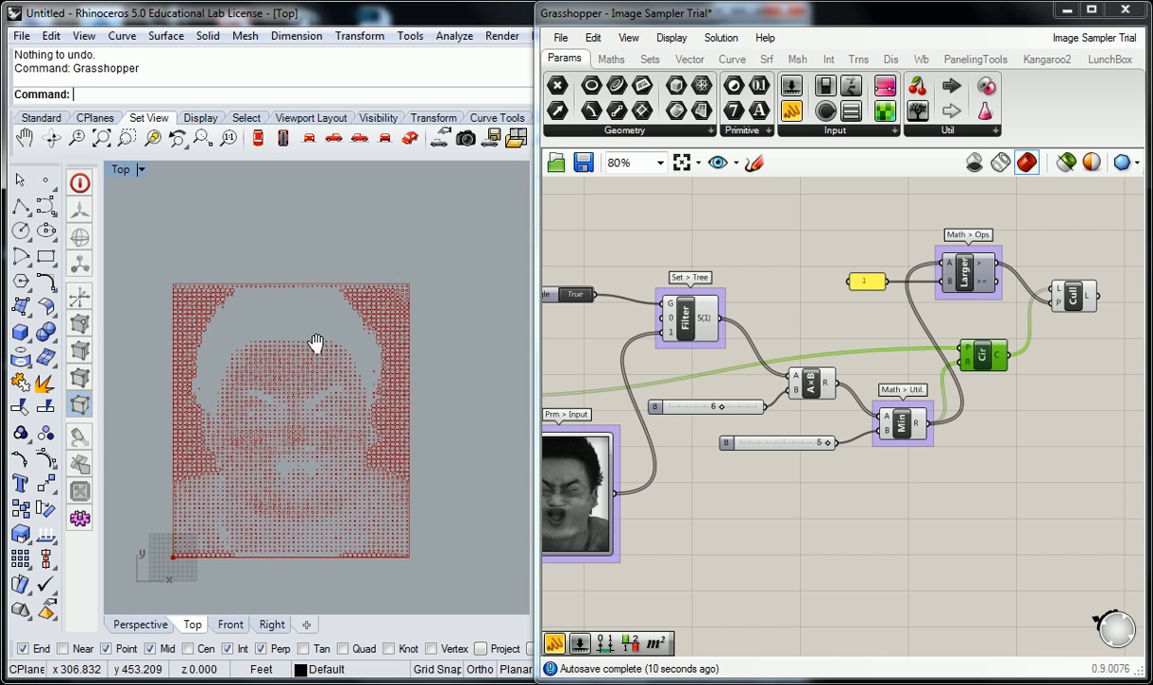
right_click_drag(683, 509, 824, 526)
scroll(660, 470, "up", 6)
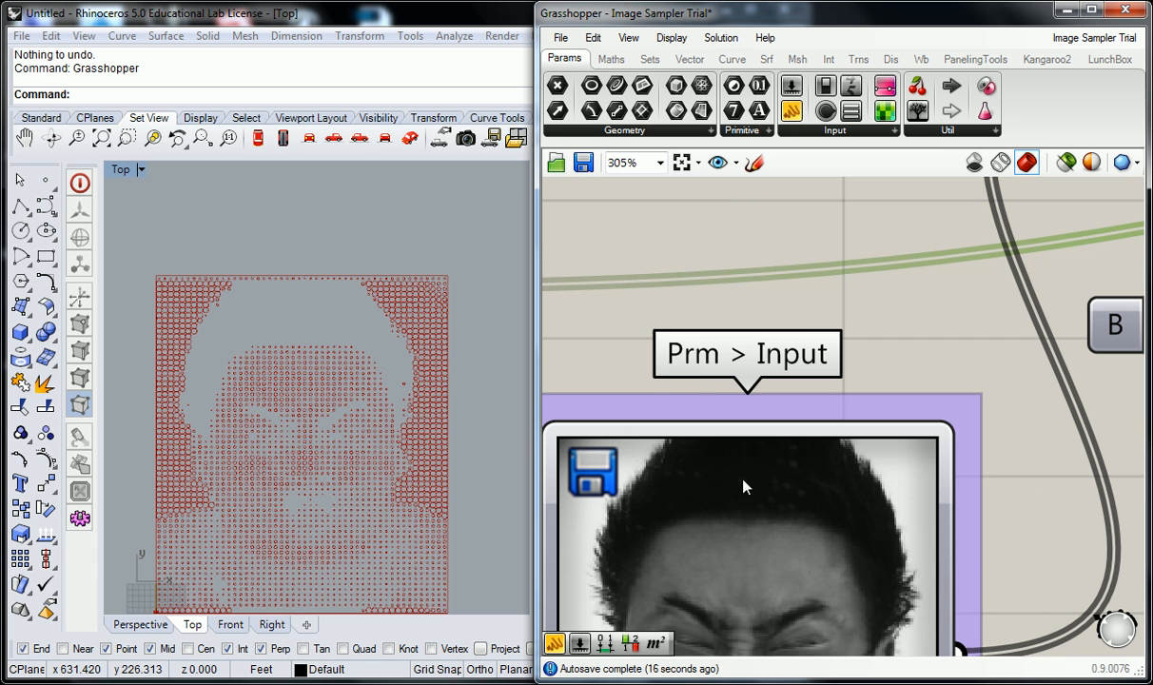
scroll(695, 475, "down", 5)
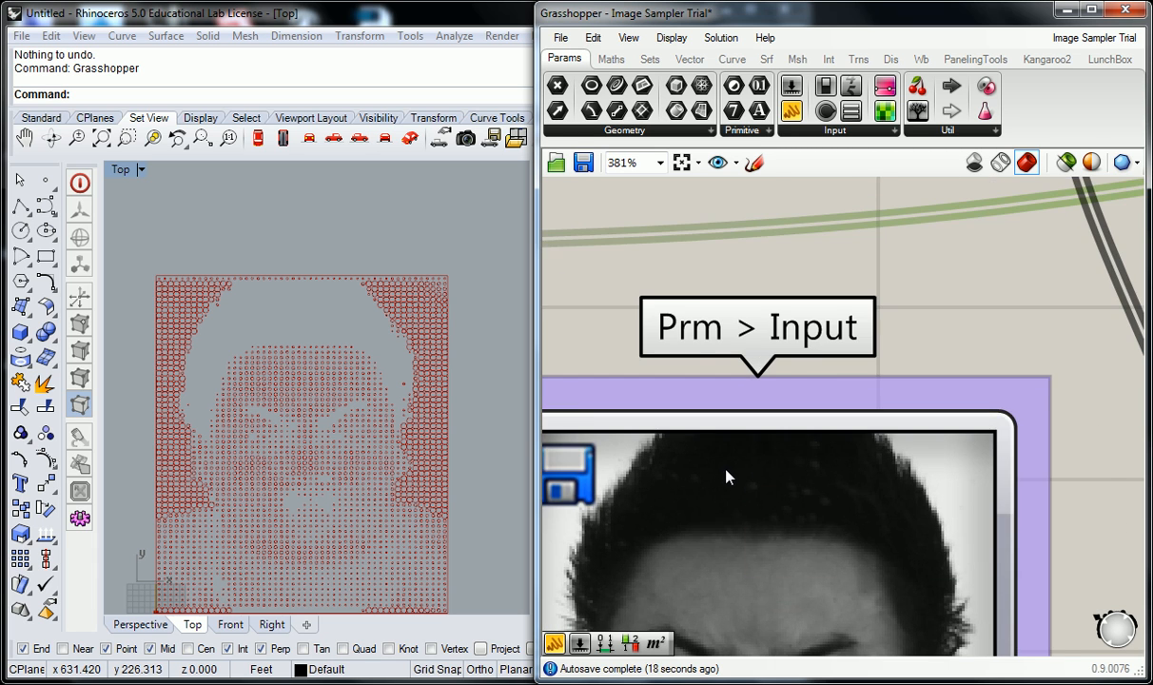
scroll(715, 412, "up", 3)
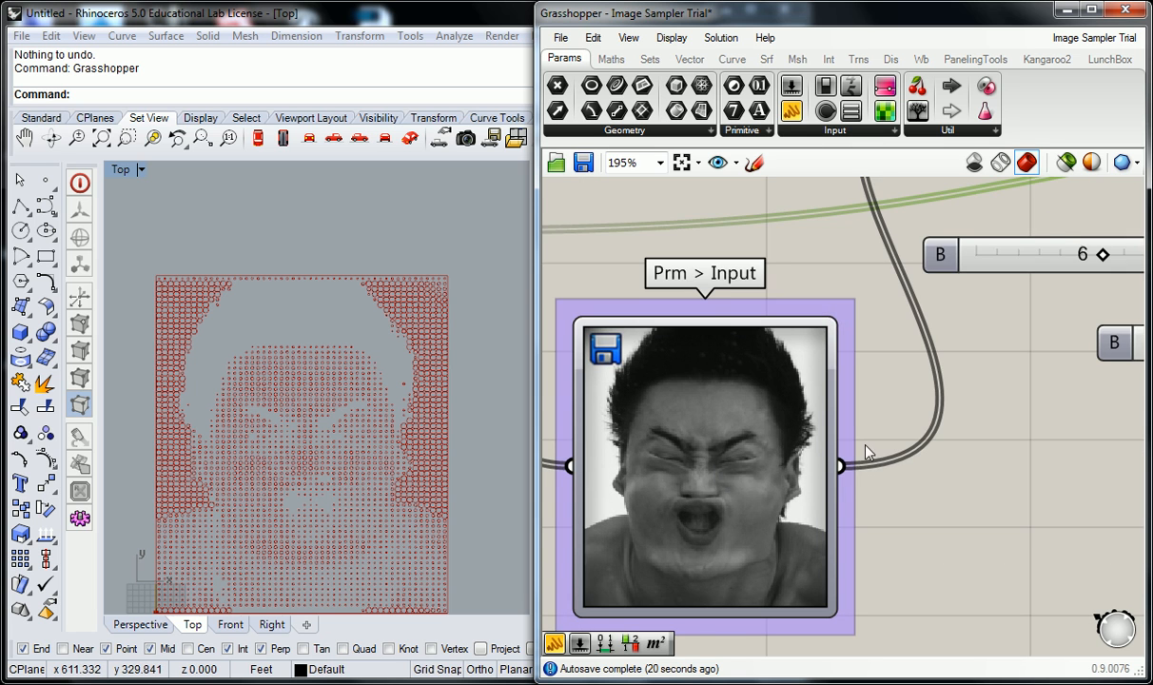
- Try a radius multiplier of 10 and inspect the circle pattern around the portrait's hairline in the Top viewport
right_click_drag(977, 498, 664, 563)
scroll(750, 411, "down", 2)
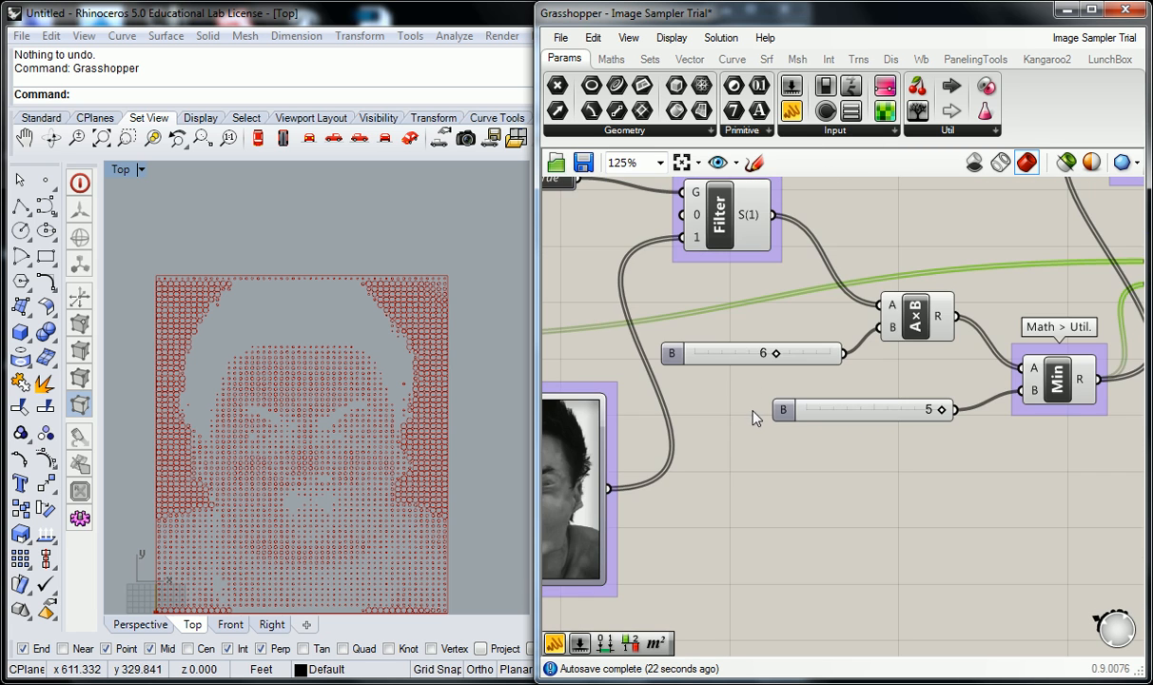
scroll(805, 430, "down", 2)
right_click_drag(695, 379, 719, 362)
scroll(835, 365, "up", 3)
right_click_drag(383, 352, 398, 271)
scroll(402, 314, "up", 2)
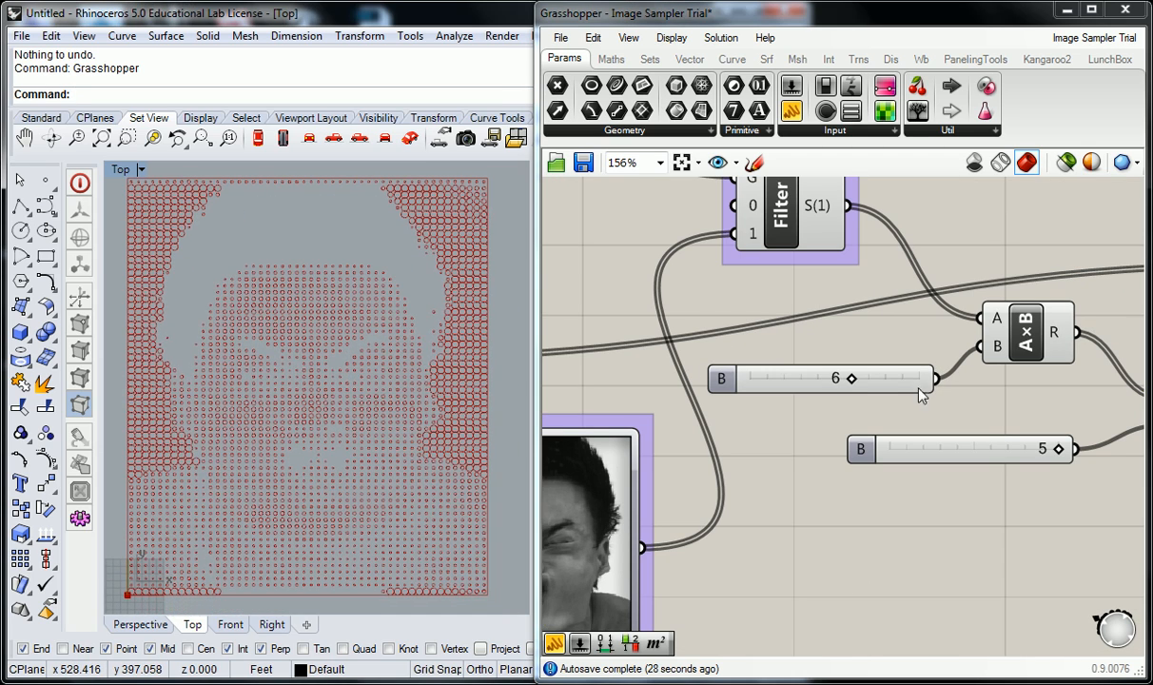
left_click_drag(852, 378, 971, 374)
scroll(314, 217, "up", 5)
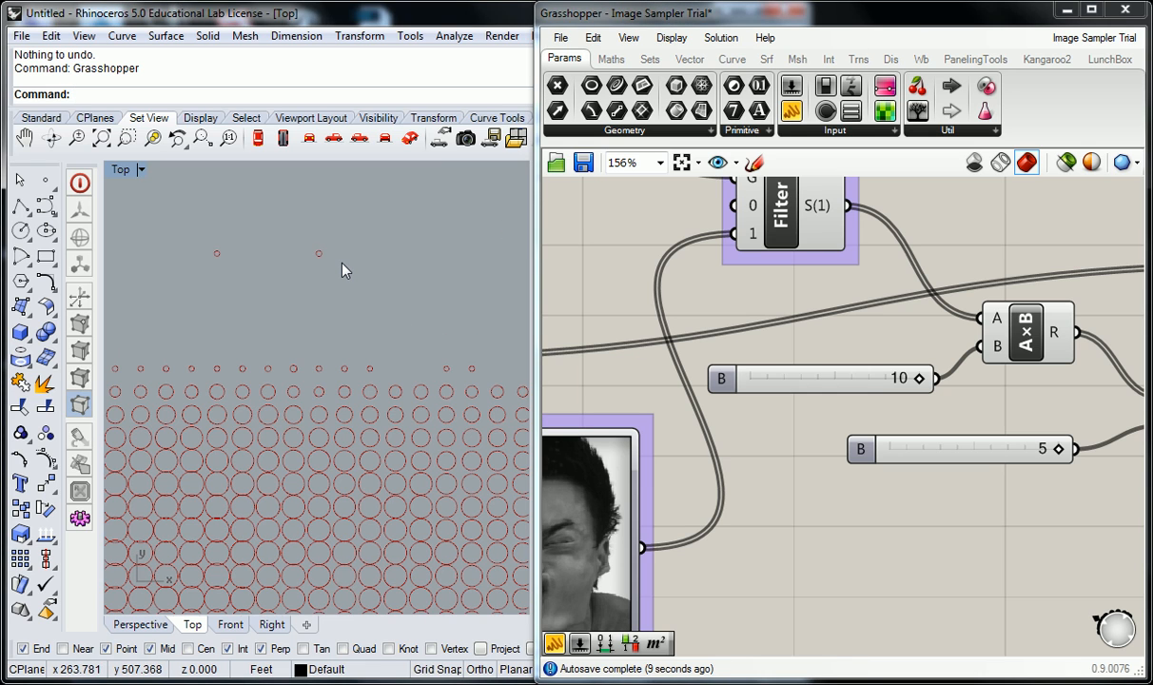
scroll(343, 269, "down", 6)
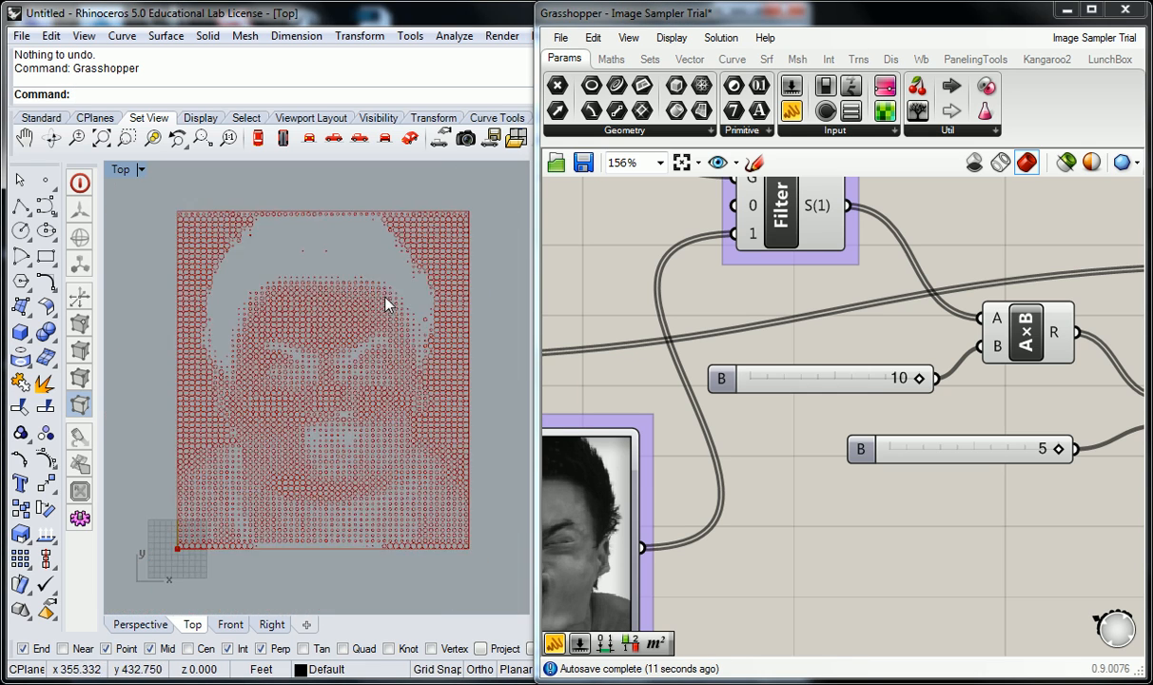
- Set the radius multiplier to 7 and the upper radius limit feeding the Minimum component's B input to 4
left_click_drag(919, 379, 869, 380)
right_click_drag(1142, 442, 894, 423)
left_click(892, 413)
right_click_drag(734, 479, 763, 481)
left_click(762, 482)
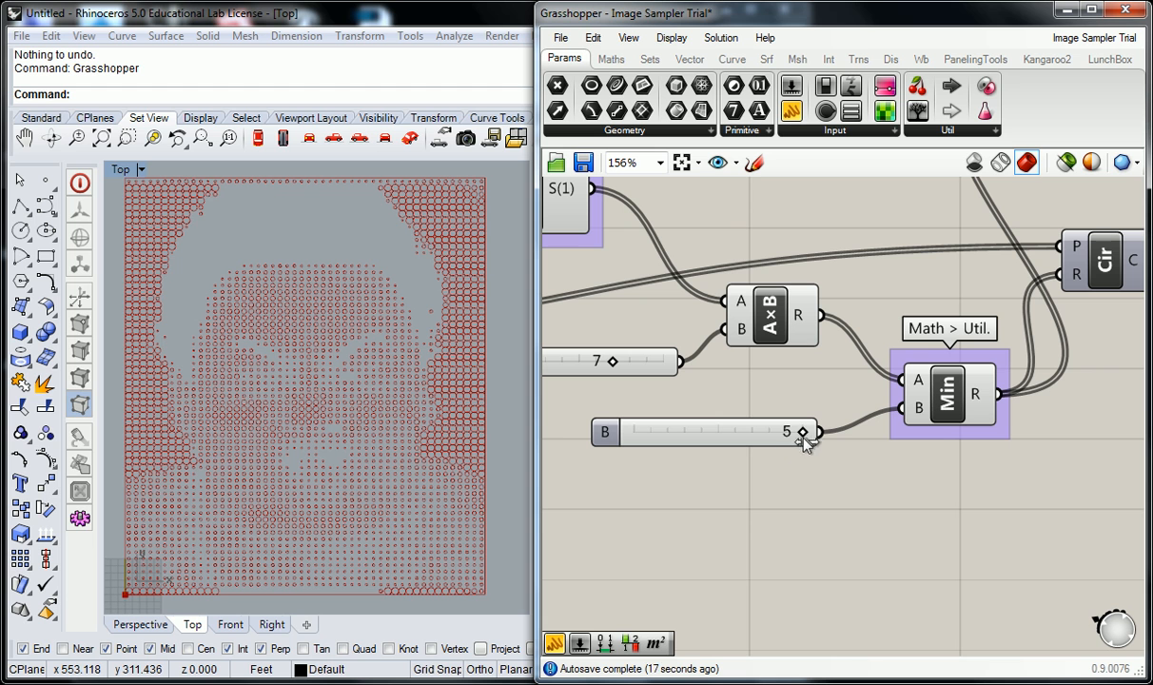
left_click_drag(804, 436, 770, 434)
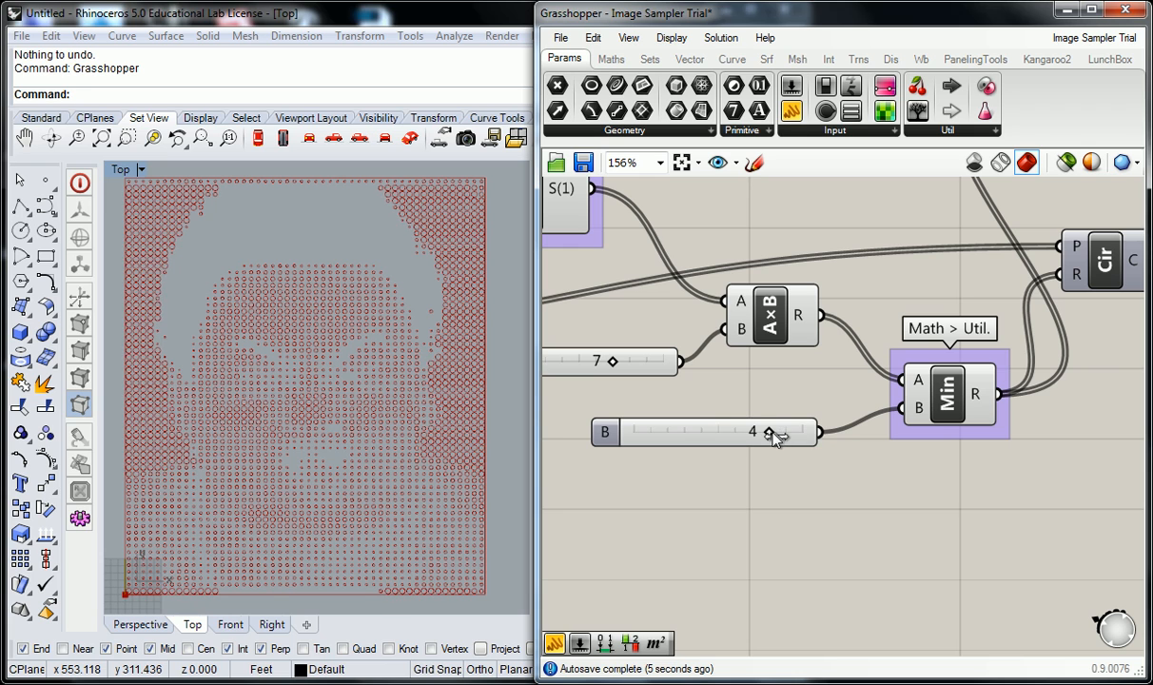
- Try a radius multiplier of 6 and check the portrait's contrast in the Top viewport
left_click(365, 365)
right_click_drag(668, 394, 798, 399)
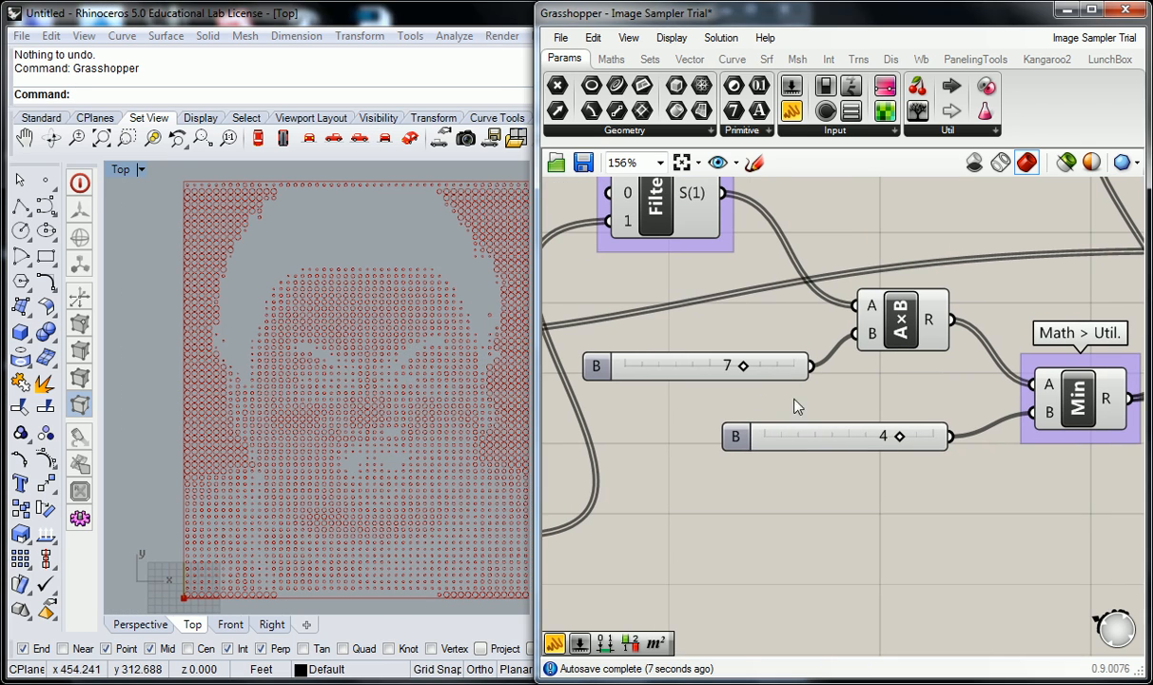
right_click_drag(350, 347, 387, 335)
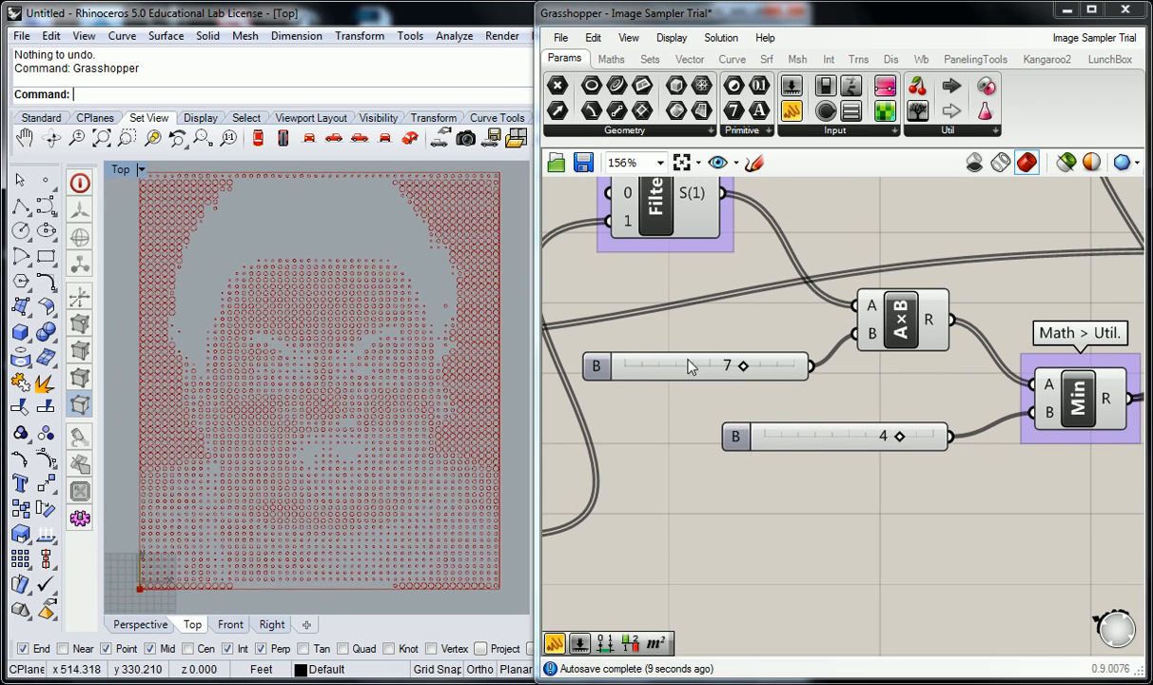
mouse_move(745, 365)
left_mouse_down()
mouse_move(768, 369)
mouse_move(718, 370)
mouse_move(729, 365)
left_mouse_up()
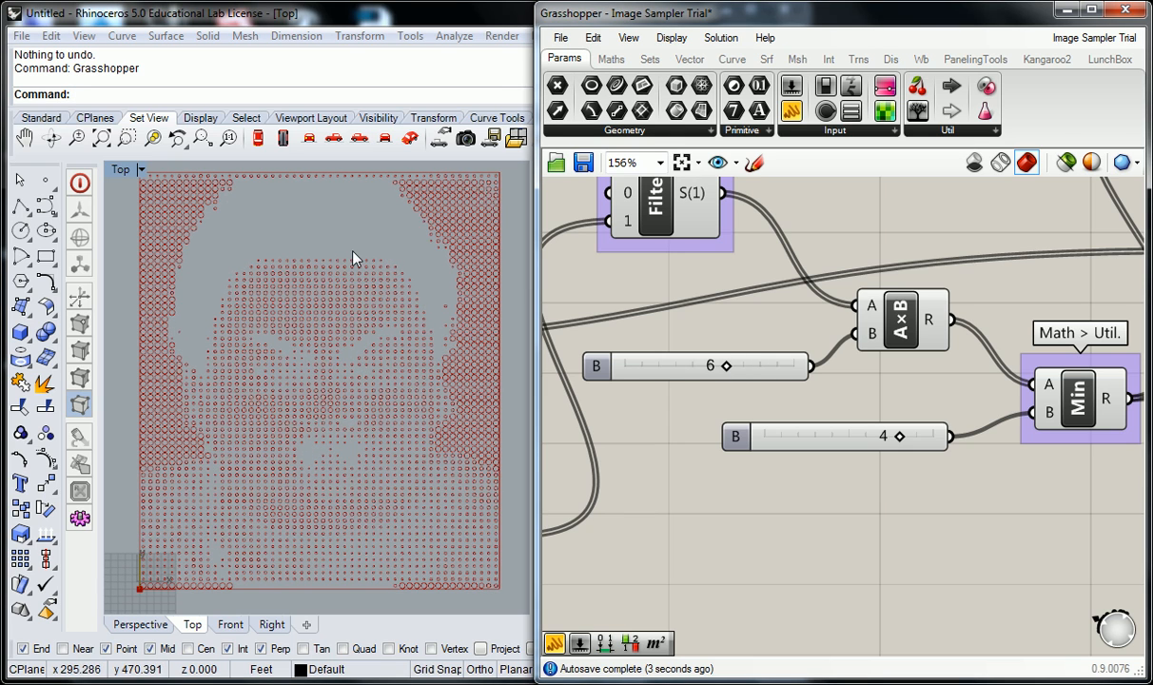
scroll(365, 252, "down", 4)
scroll(301, 314, "up", 4)
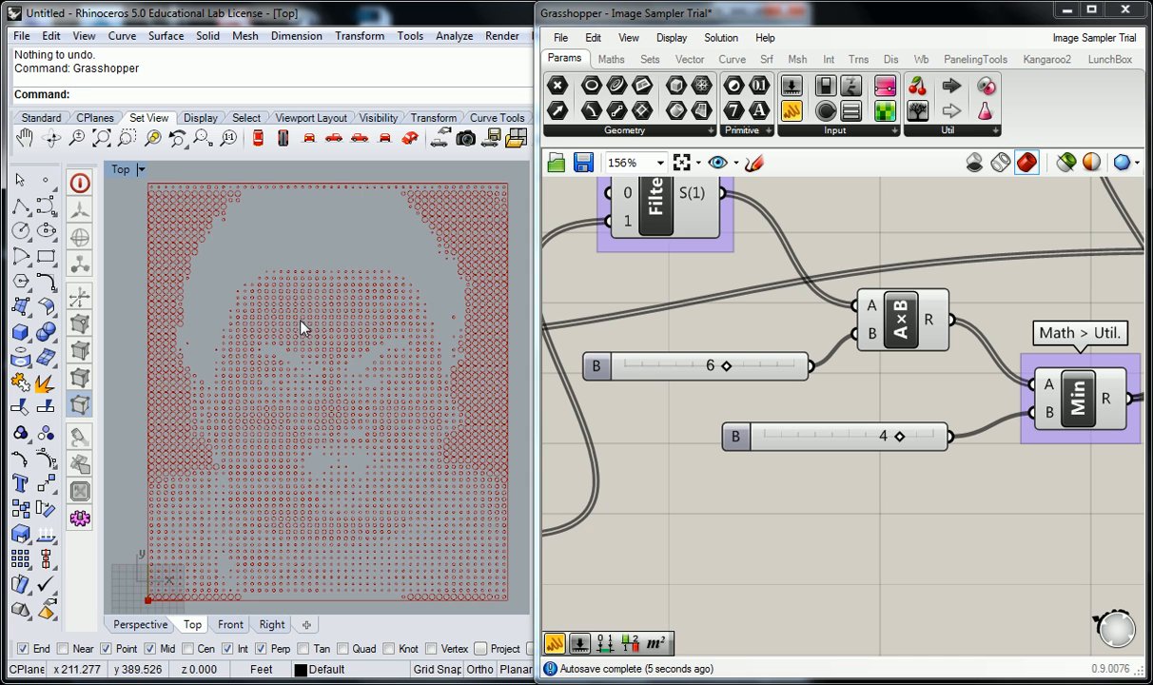
- Set the radius multiplier to 9 and check the circle sizes in the Top viewport
mouse_move(726, 366)
left_mouse_down()
mouse_move(759, 367)
mouse_move(744, 366)
left_mouse_up()
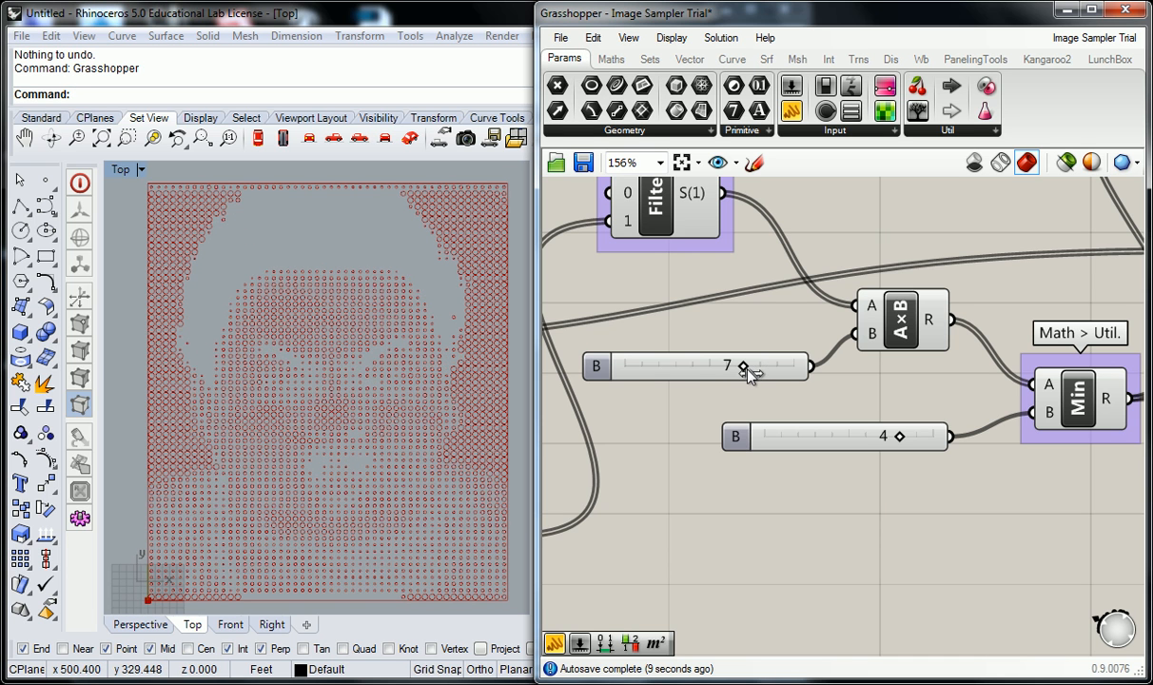
left_click_drag(902, 437, 932, 438)
scroll(489, 394, "up", 5)
scroll(494, 394, "down", 6)
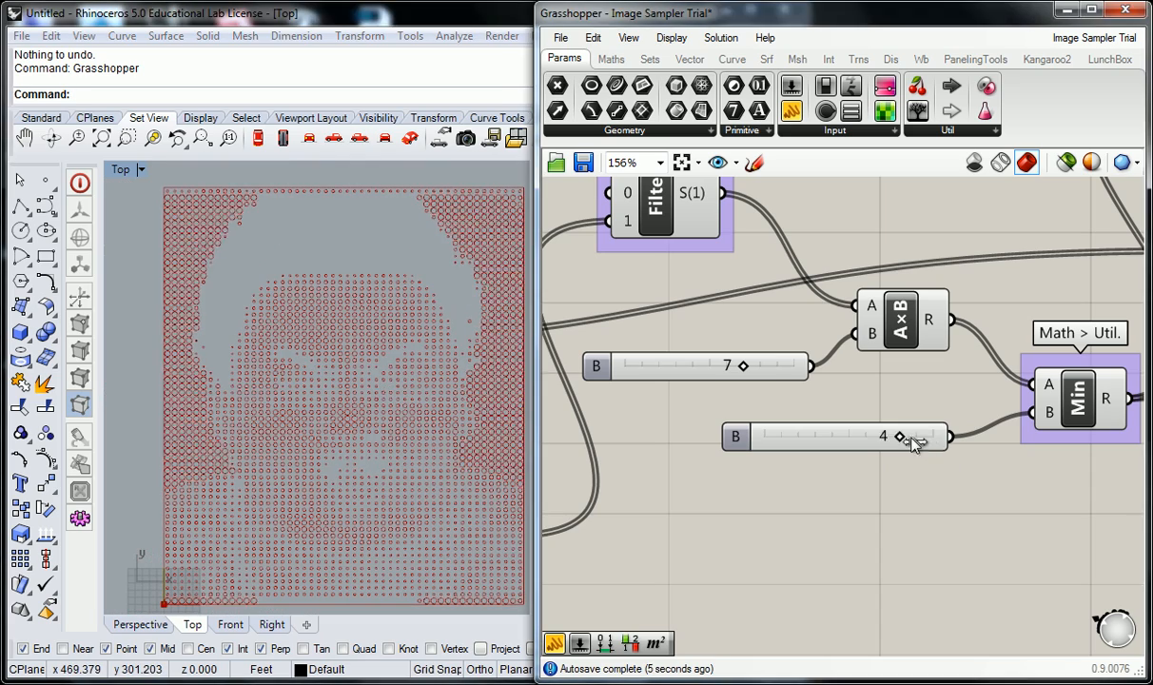
right_click_drag(352, 370, 331, 378)
scroll(328, 379, "up", 3)
left_click_drag(744, 366, 783, 372)
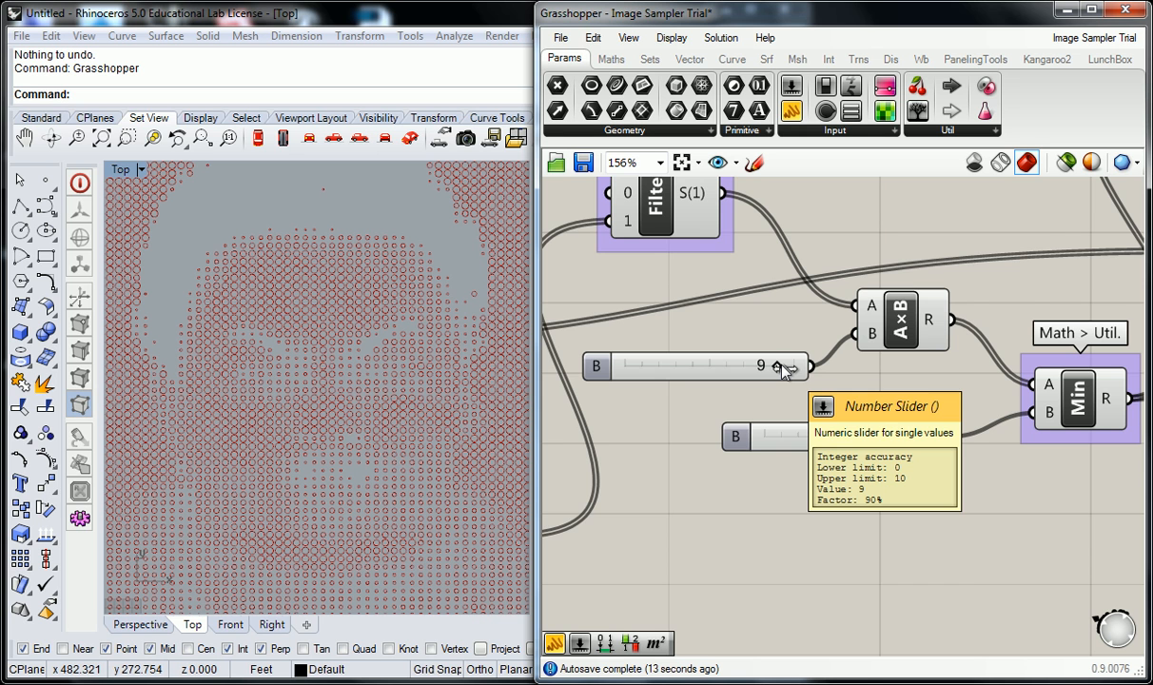
- Examine the two domains built from the rectangle dimensions and 5-unit offsets, and the Range components they feed
scroll(782, 369, "down", 4)
scroll(761, 319, "up", 2)
scroll(762, 320, "down", 1)
right_click_drag(761, 333, 740, 403)
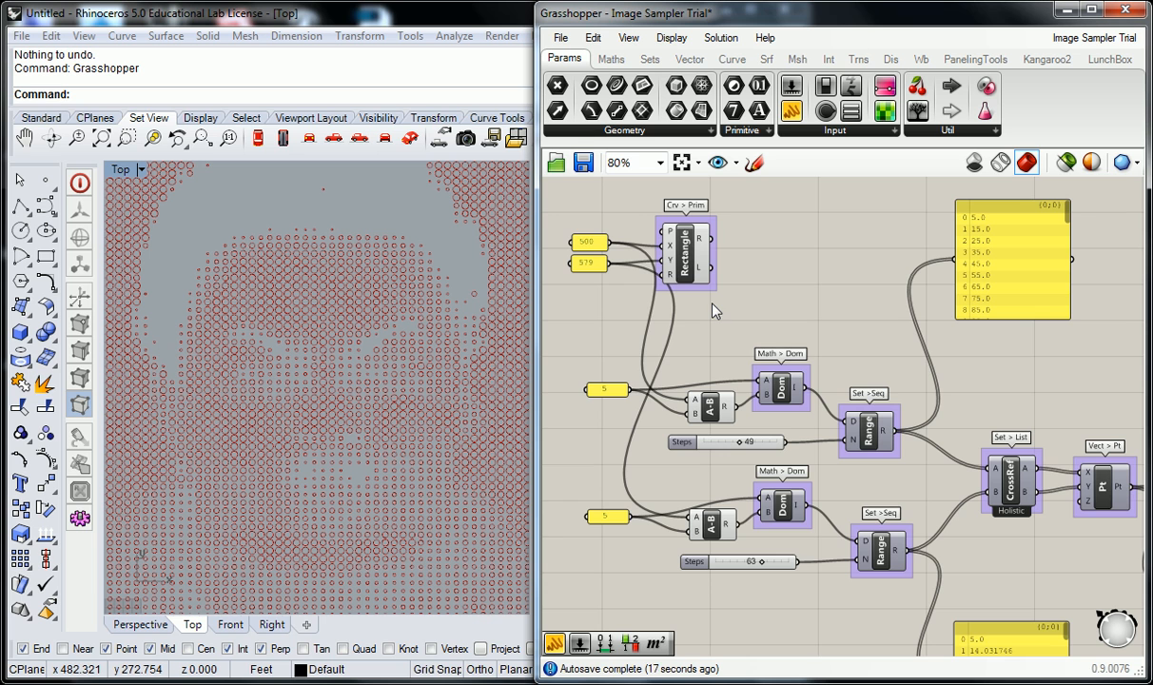
scroll(752, 366, "up", 2)
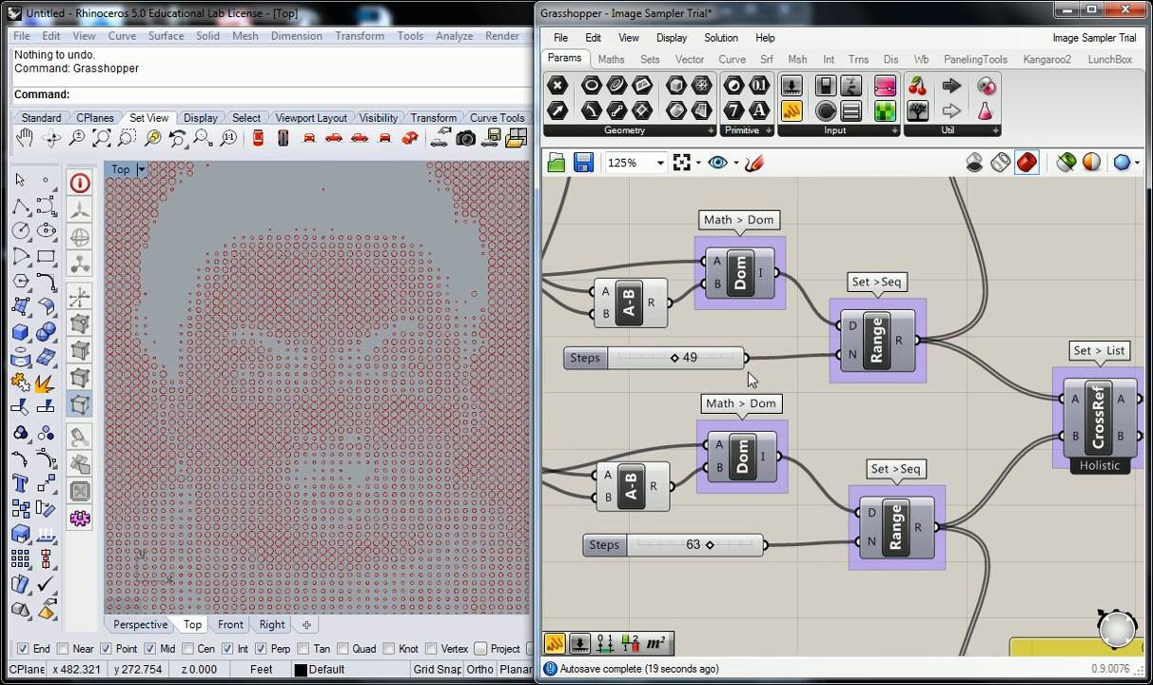
mouse_move(947, 333)
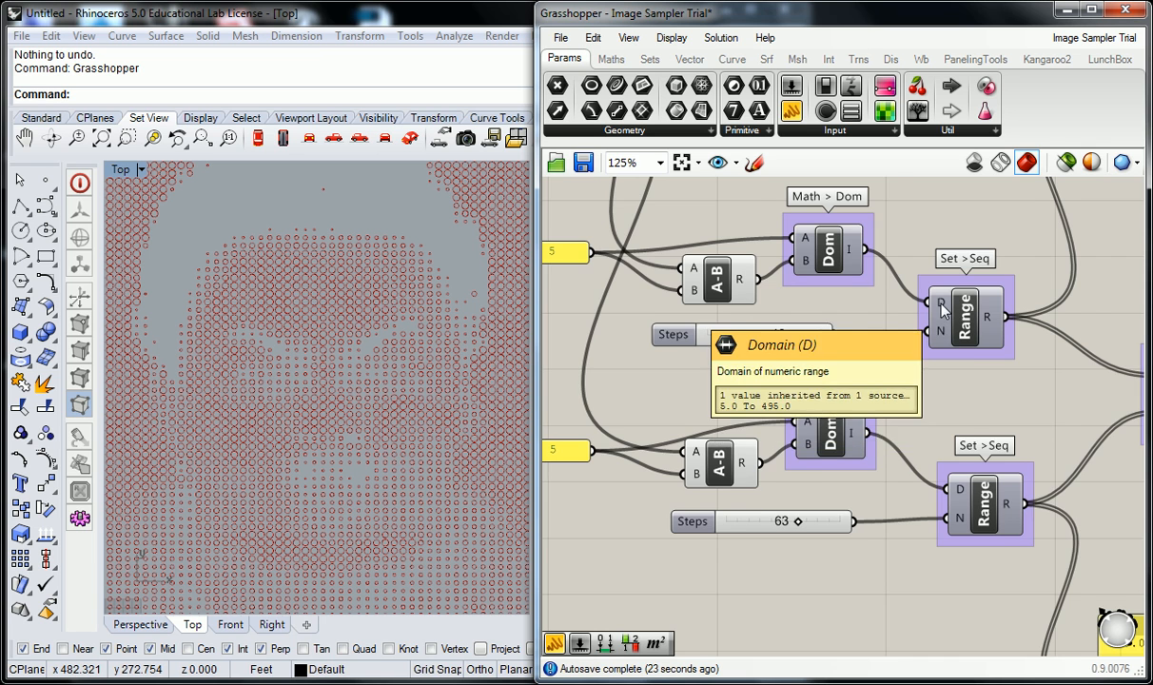
scroll(894, 319, "down", 1)
right_click_drag(893, 322, 864, 360)
right_click_drag(796, 316, 824, 387)
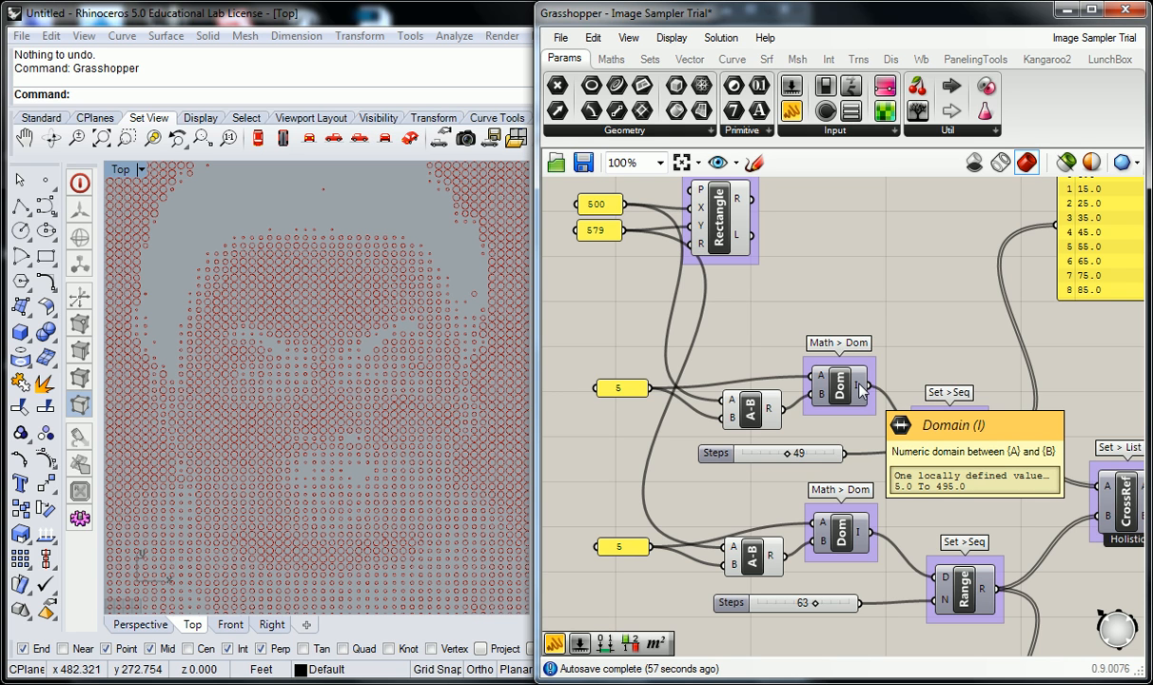
right_click_drag(809, 597, 798, 571)
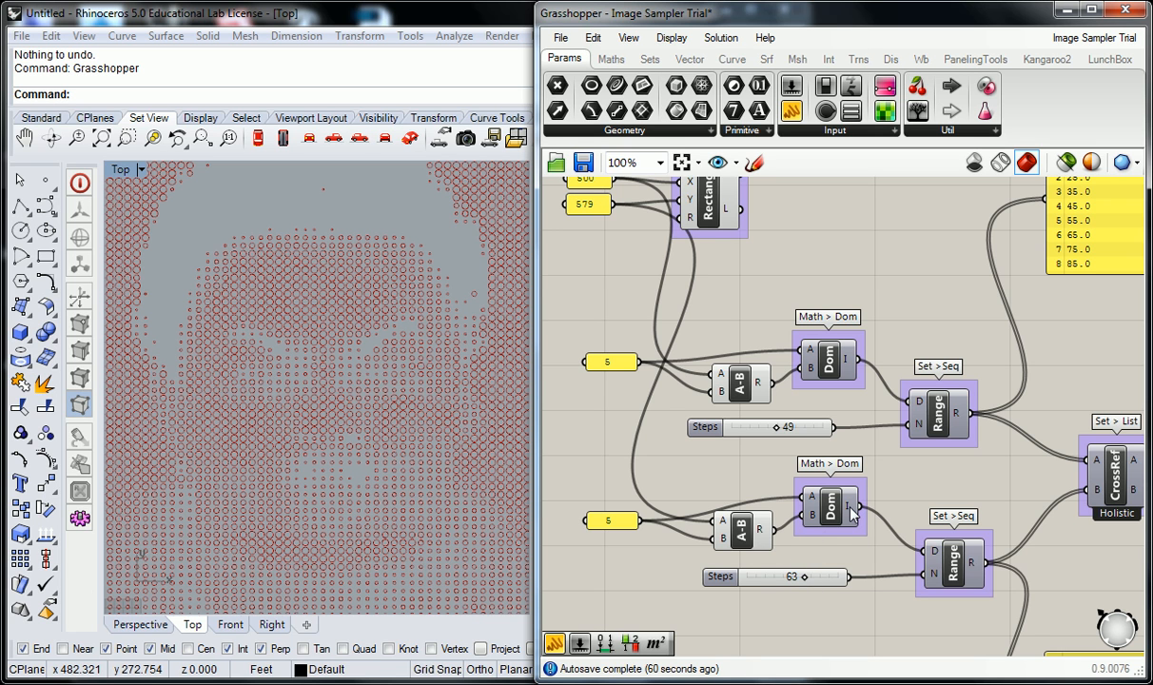
mouse_move(852, 513)
- Inspect the rows and columns of circles along the lower and upper edges of the rectangle in the Top viewport
scroll(371, 354, "down", 3)
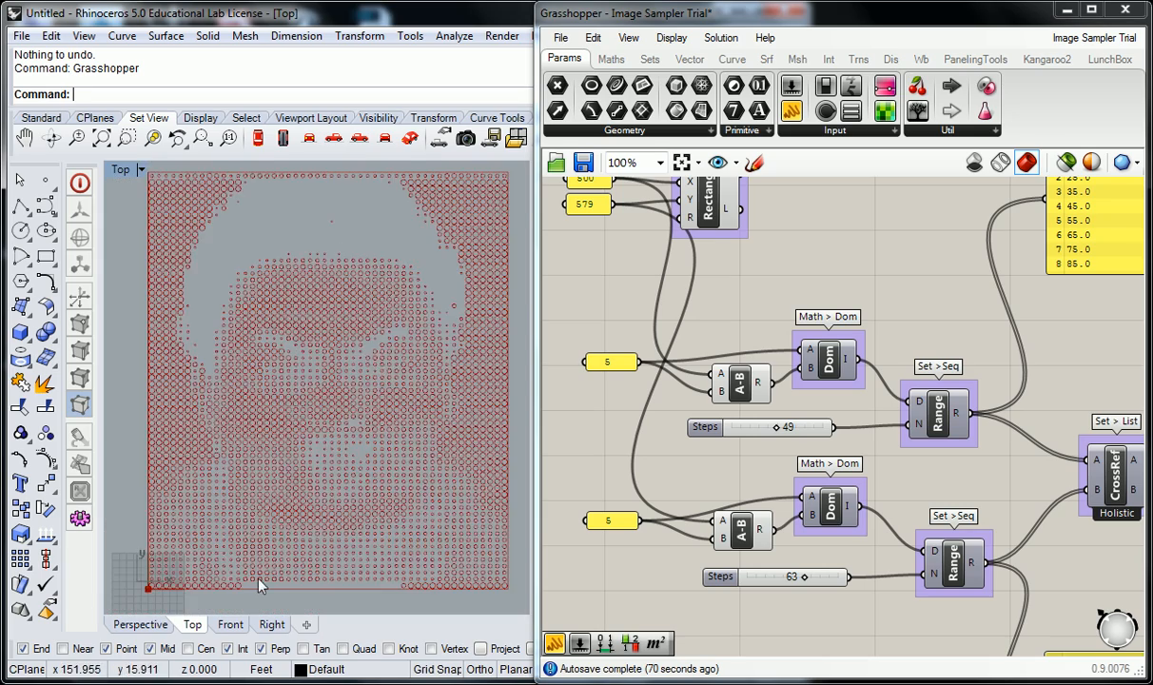
scroll(190, 561, "up", 3)
scroll(266, 533, "down", 2)
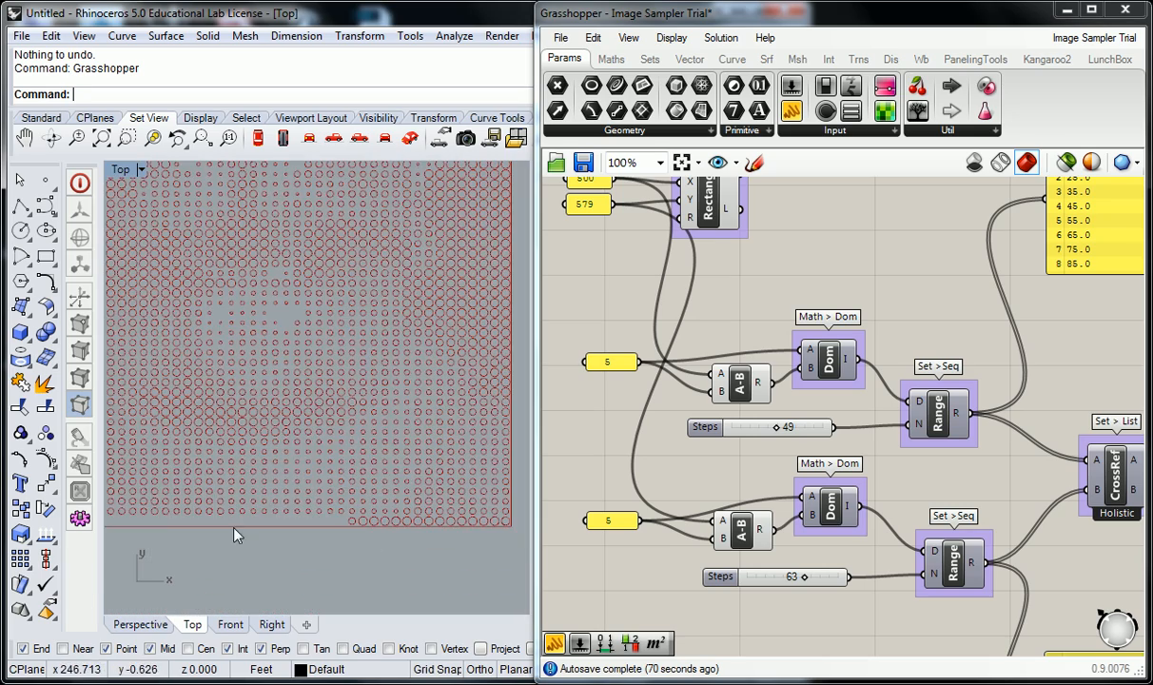
scroll(429, 518, "down", 2)
scroll(433, 303, "up", 2)
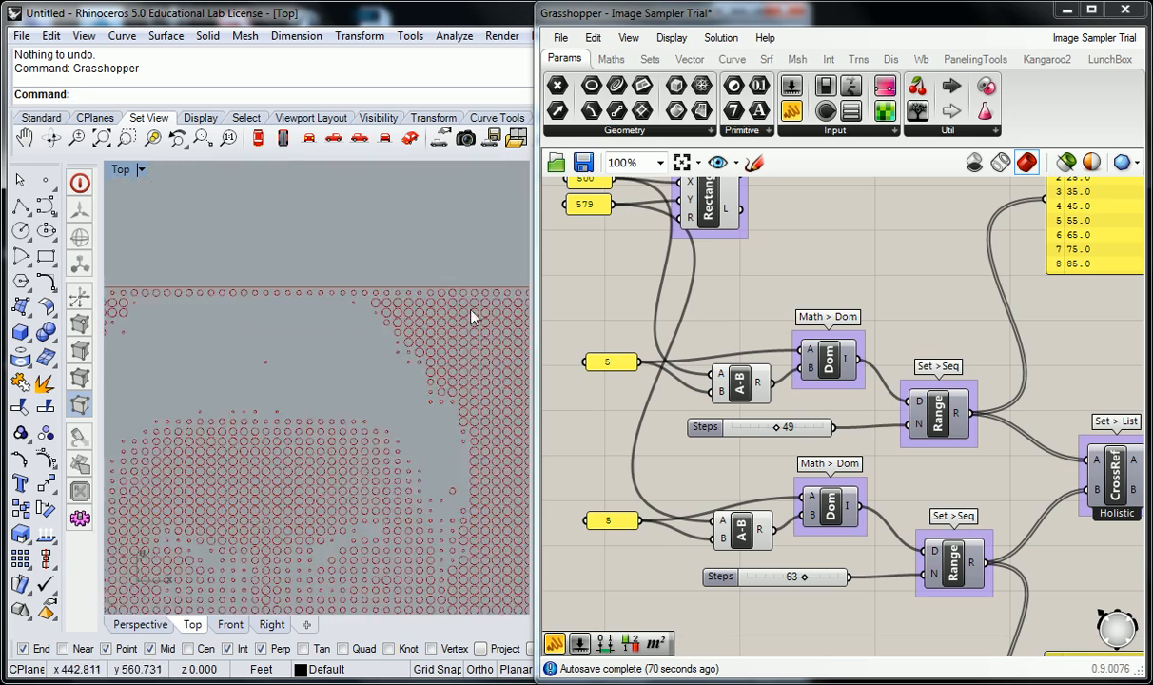
scroll(366, 303, "up", 2)
scroll(395, 399, "down", 4)
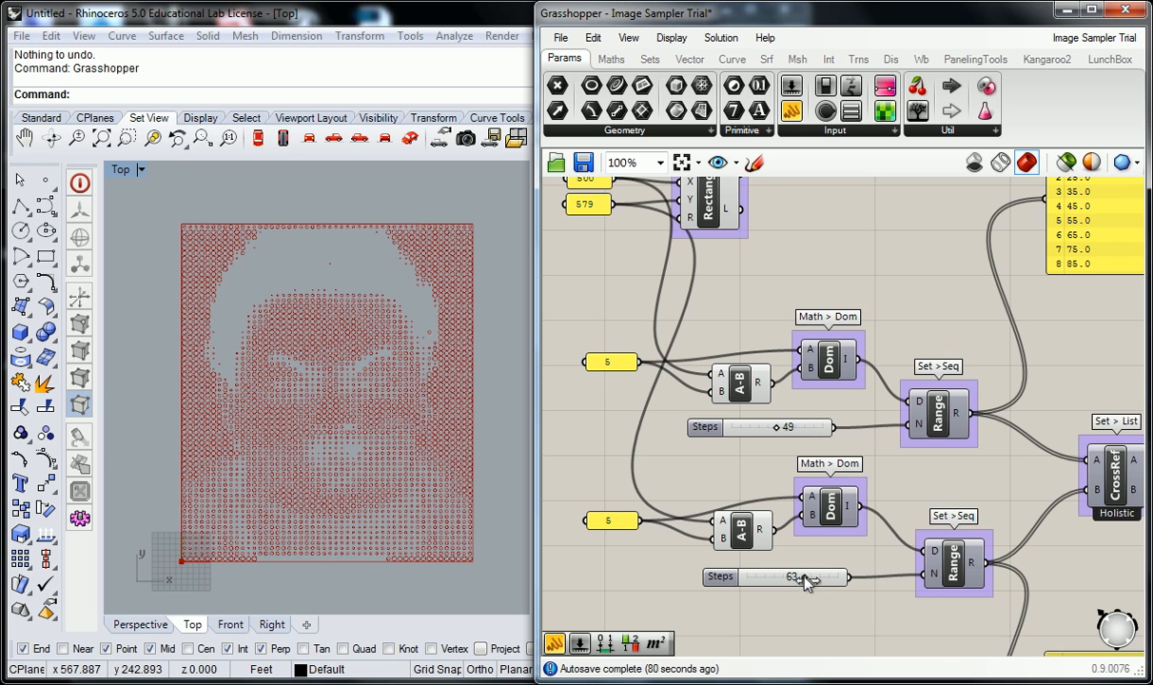
- Set the maximum of the upper Range component's Steps slider to 150
right_click_drag(808, 547, 772, 550)
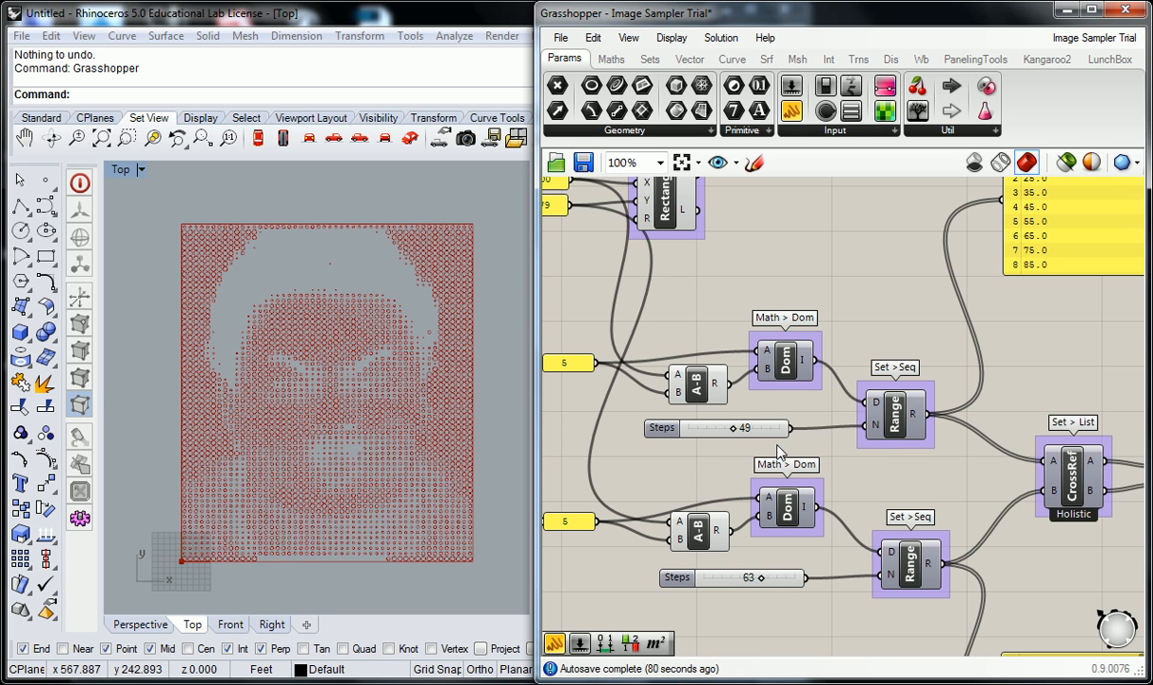
double_click(668, 431)
double_click(721, 479)
type("150")
key("Return")
left_click(673, 601)
- Set the maximum of the lower Range component's Steps slider to 150
left_click(677, 576)
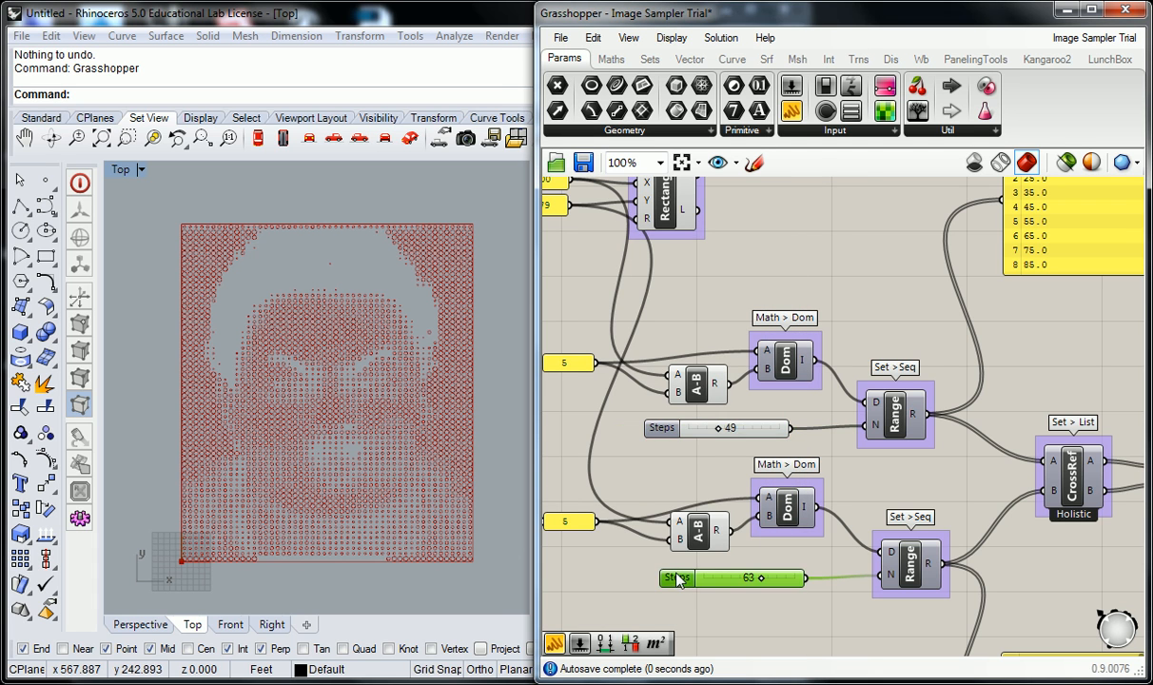
double_click(678, 576)
double_click(759, 544)
type("150")
key("Return")
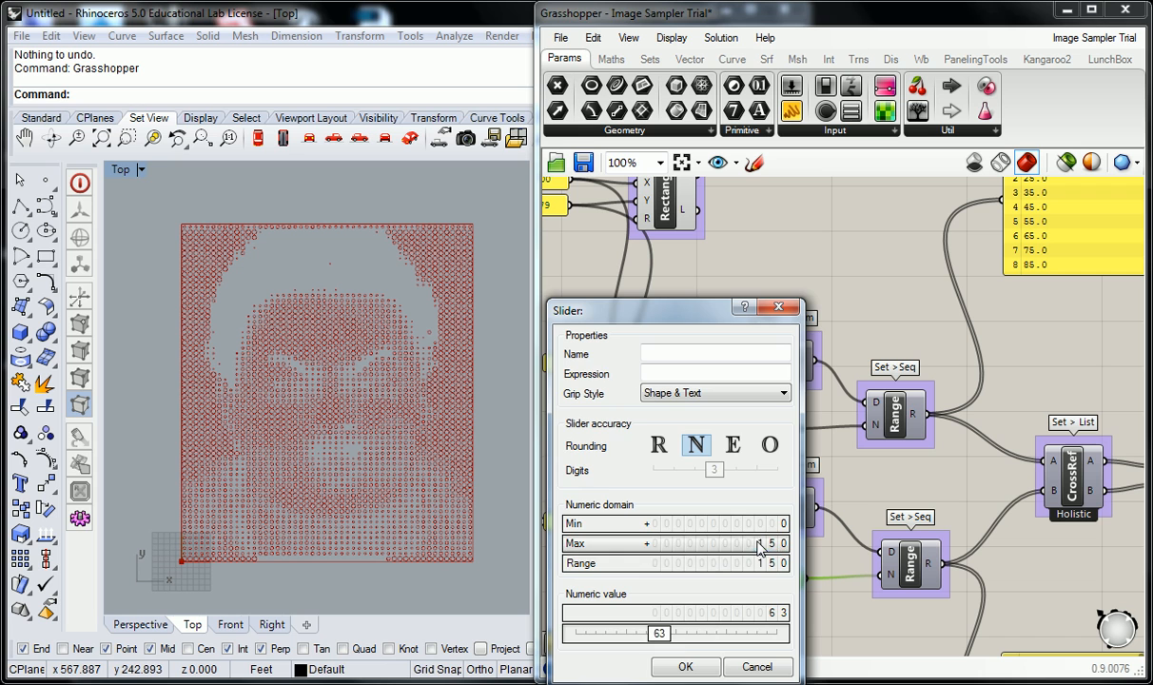
left_click(677, 665)
left_click(751, 455)
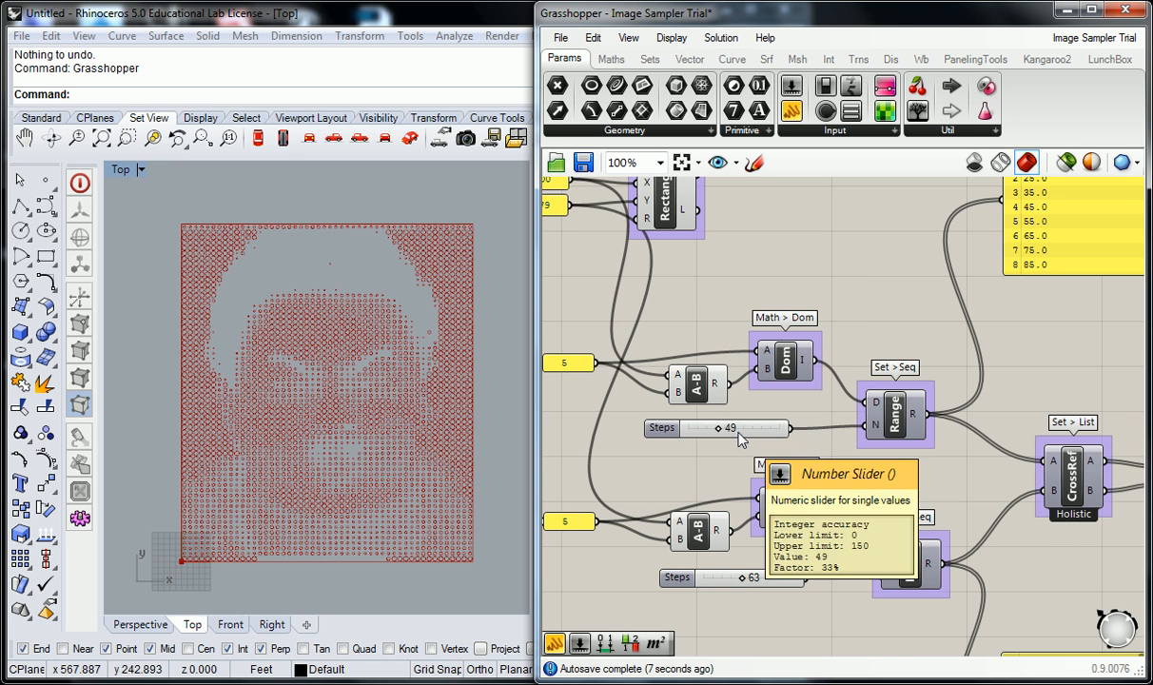
- Set the upper Range component's Steps value to 96
scroll(742, 438, "down", 2)
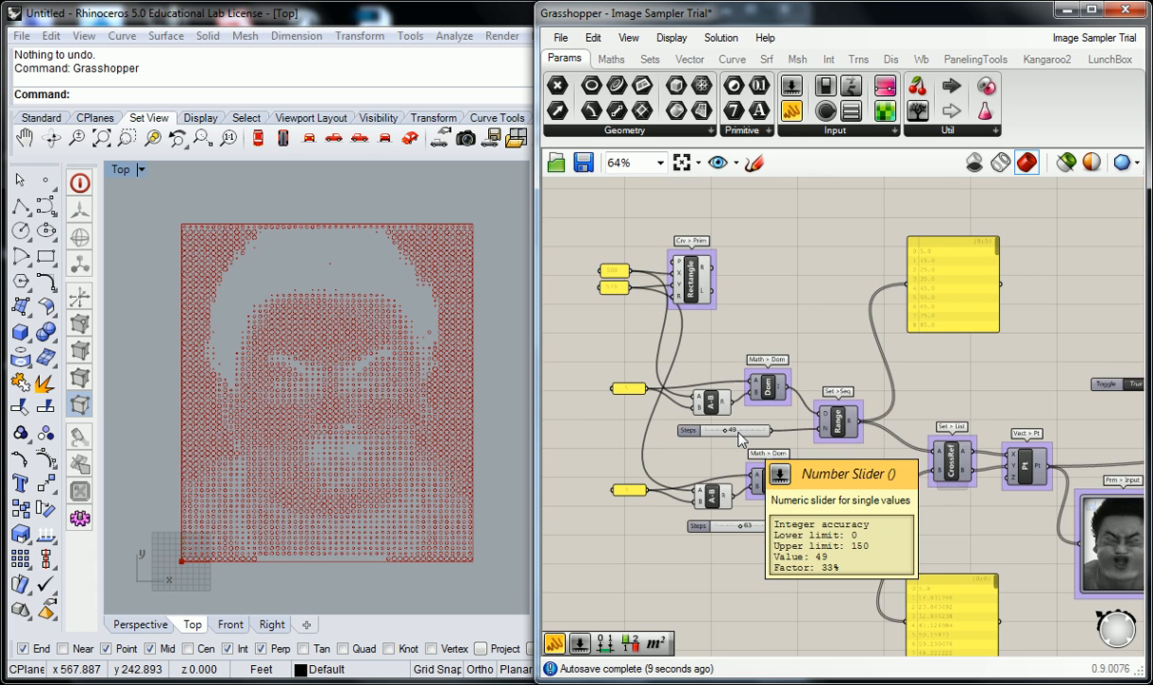
scroll(708, 414, "up", 1)
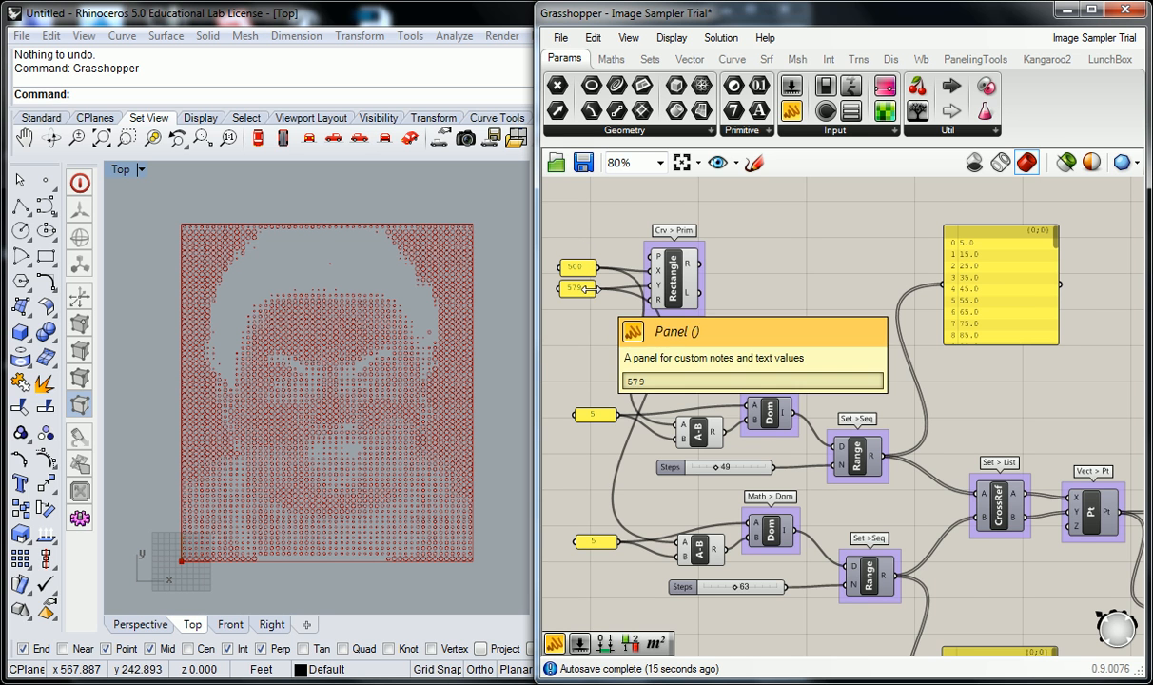
scroll(671, 466, "up", 1)
right_click_drag(664, 465, 768, 487)
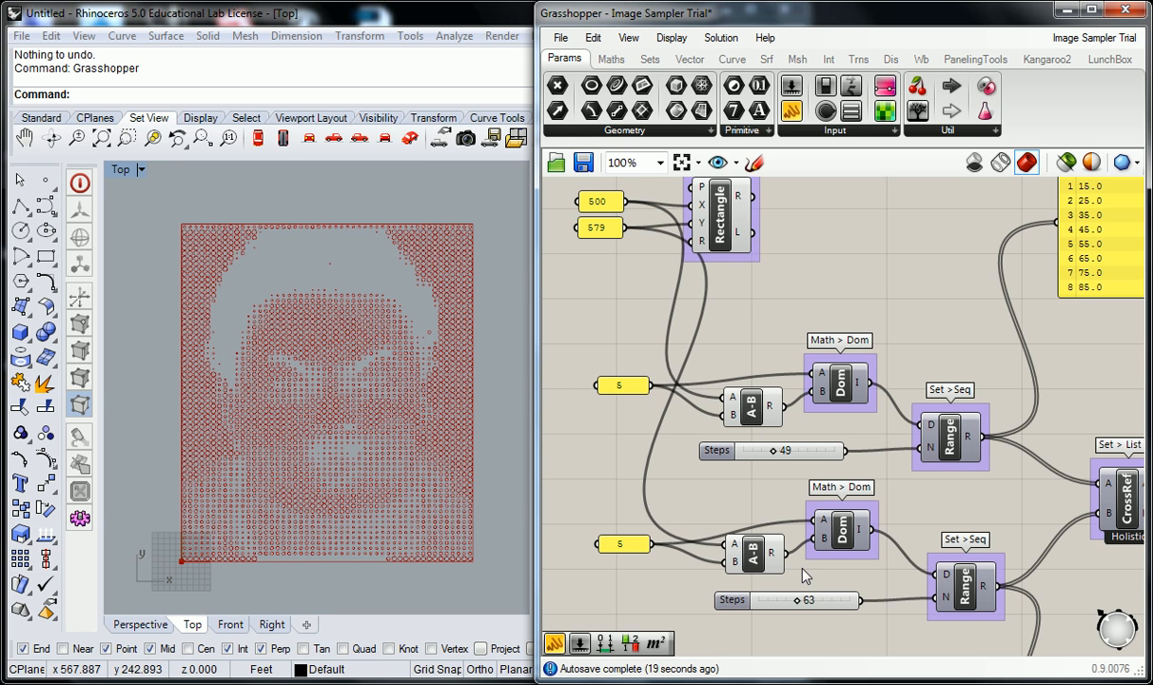
left_click(794, 454)
double_click(796, 457)
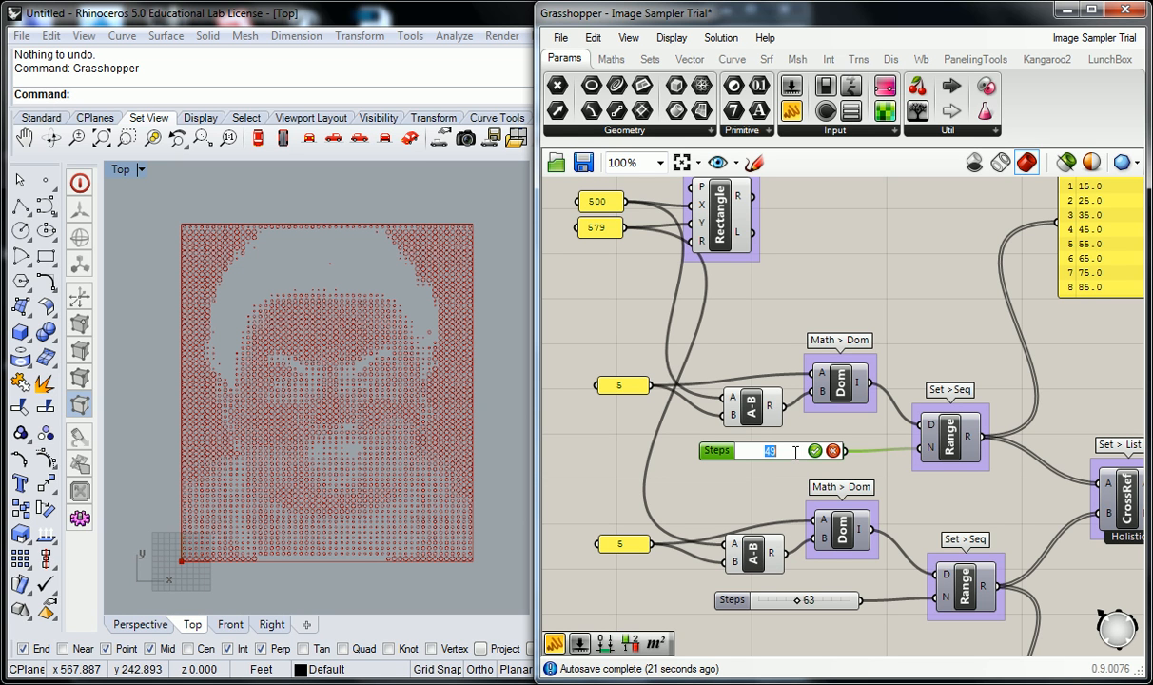
type("1")
left_click_drag(790, 450, 763, 451)
type("96")
left_click(816, 452)
- Set the lower Range component's Steps value to 126 and inspect the denser circle pattern
double_click(811, 601)
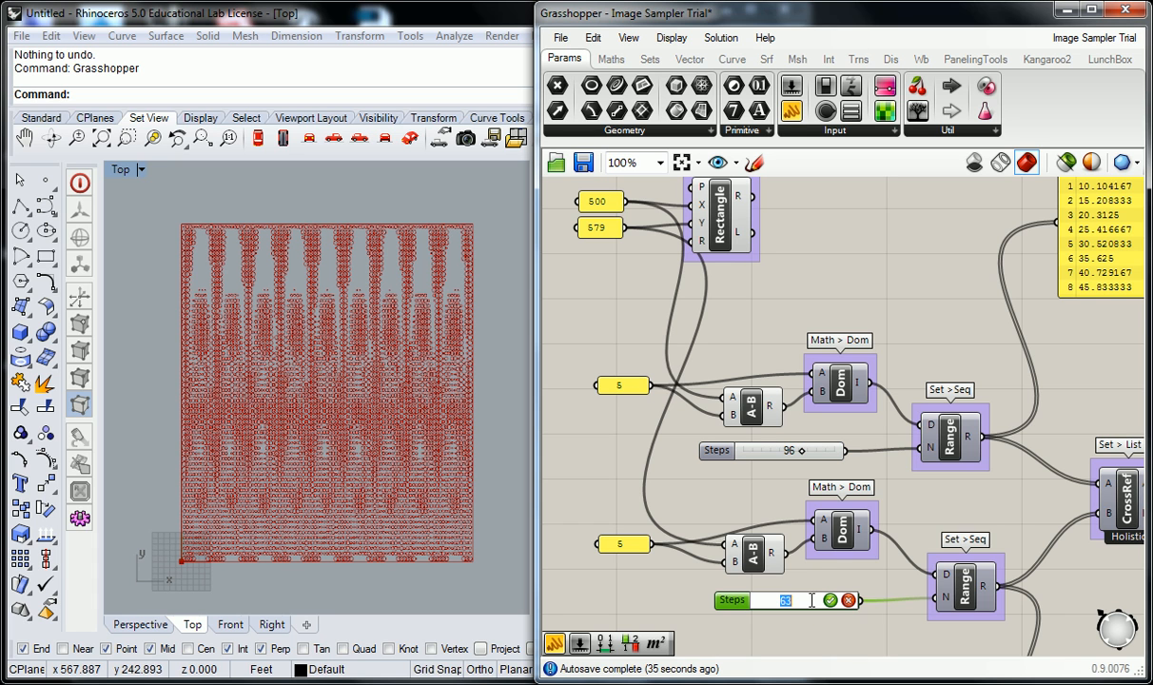
type("126")
left_click(830, 601)
left_click(843, 581)
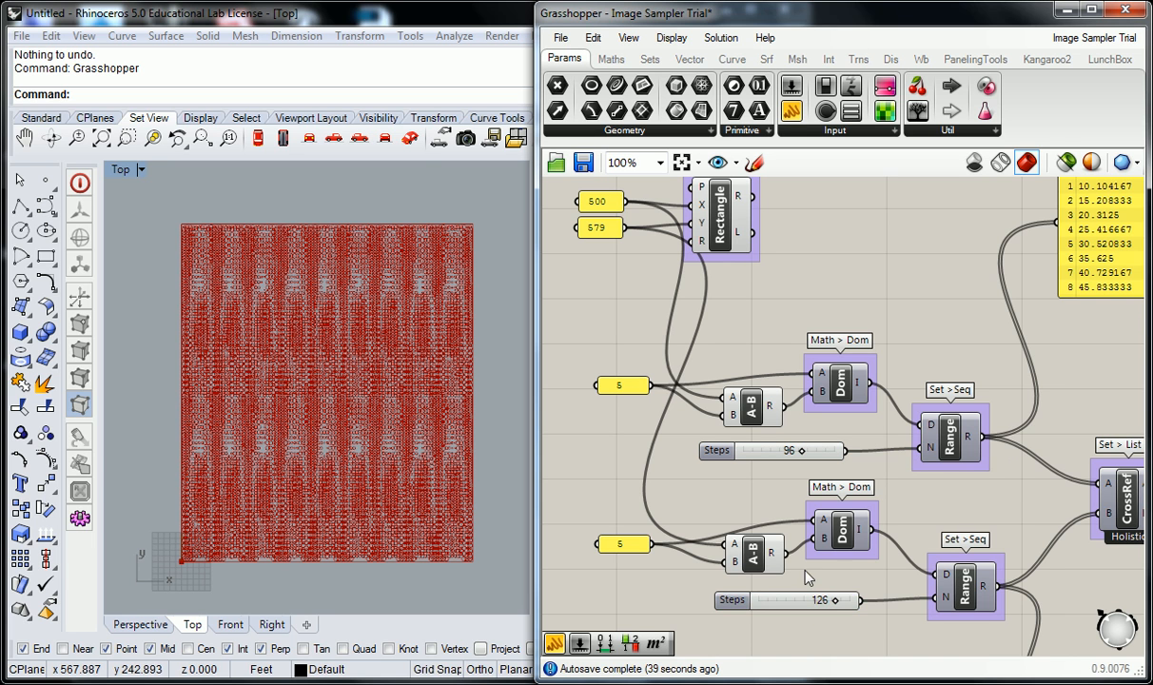
scroll(355, 324, "up", 6)
scroll(355, 324, "down", 5)
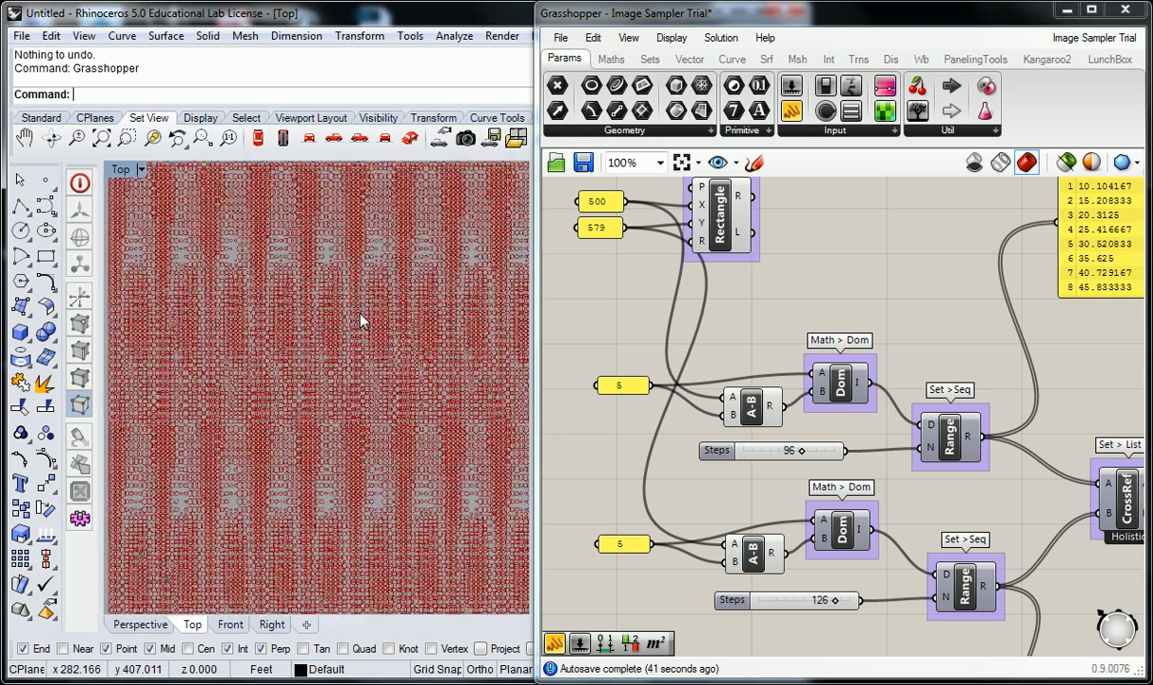
- Set the upper Range component's Steps value to 89 and the lower one's to 125
mouse_move(805, 453)
left_mouse_down()
mouse_move(825, 453)
mouse_move(801, 453)
left_mouse_up()
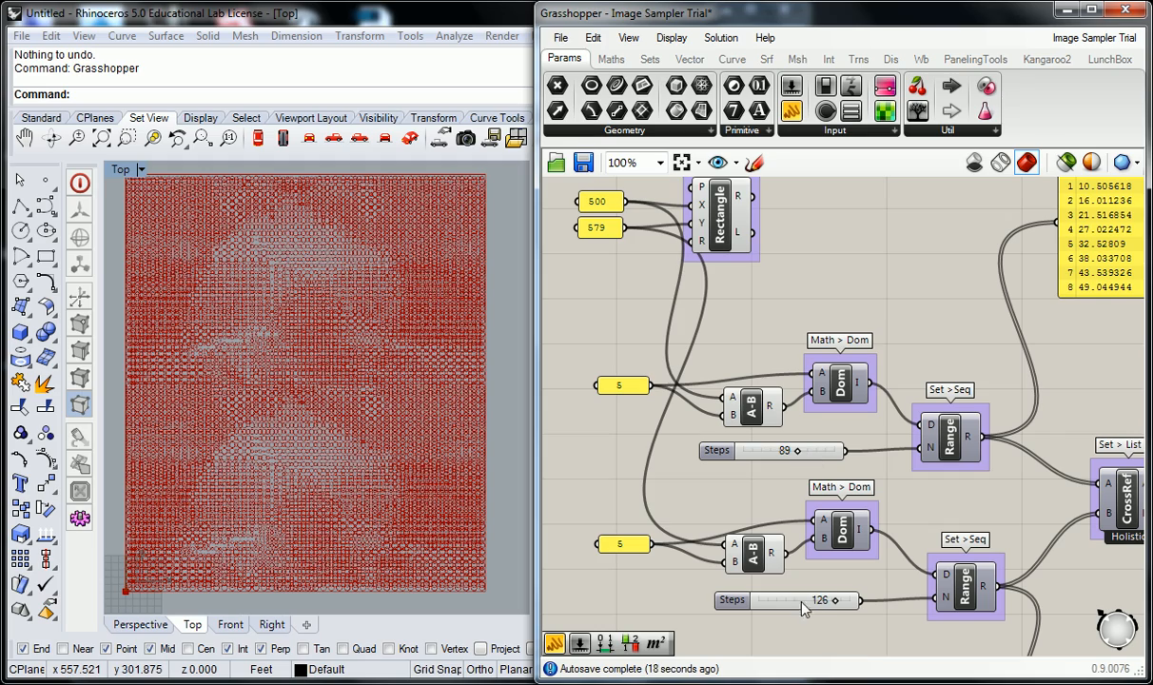
mouse_move(835, 600)
left_mouse_down()
mouse_move(810, 599)
mouse_move(823, 600)
left_mouse_up()
left_click_drag(821, 601, 836, 601)
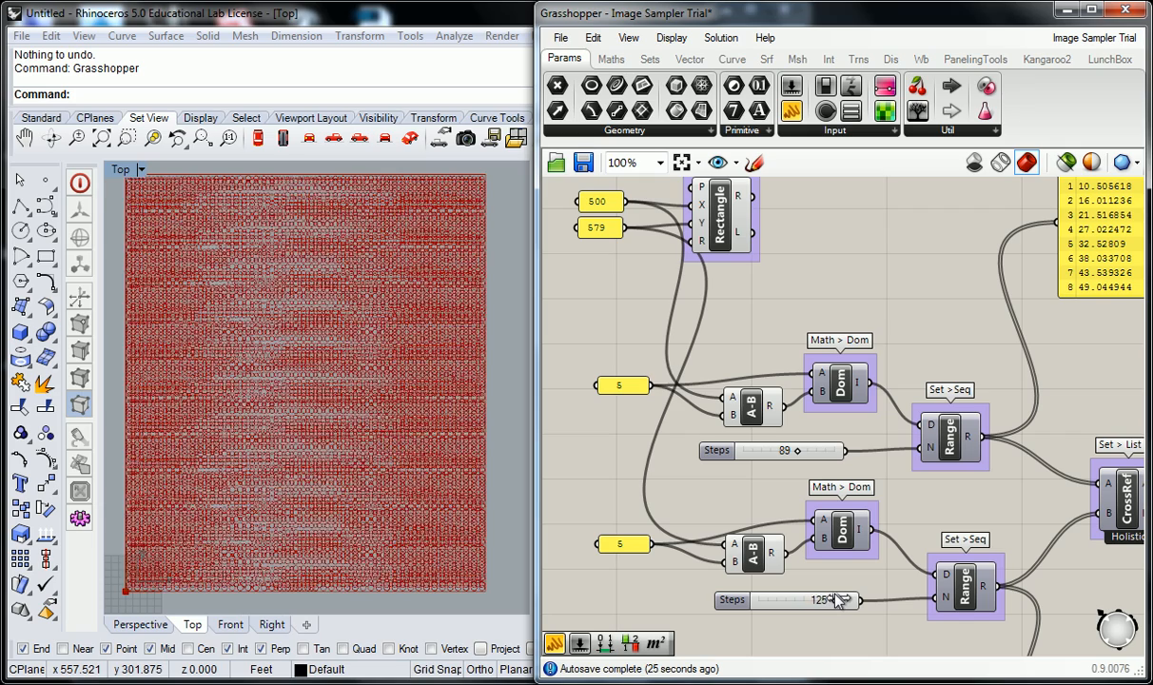
- Set the circle radius multiplier on the A×B component to 7 and the Min component's radius limit to 3
scroll(837, 600, "down", 5)
scroll(908, 439, "up", 6)
scroll(913, 439, "up", 1)
left_click_drag(913, 438, 868, 441)
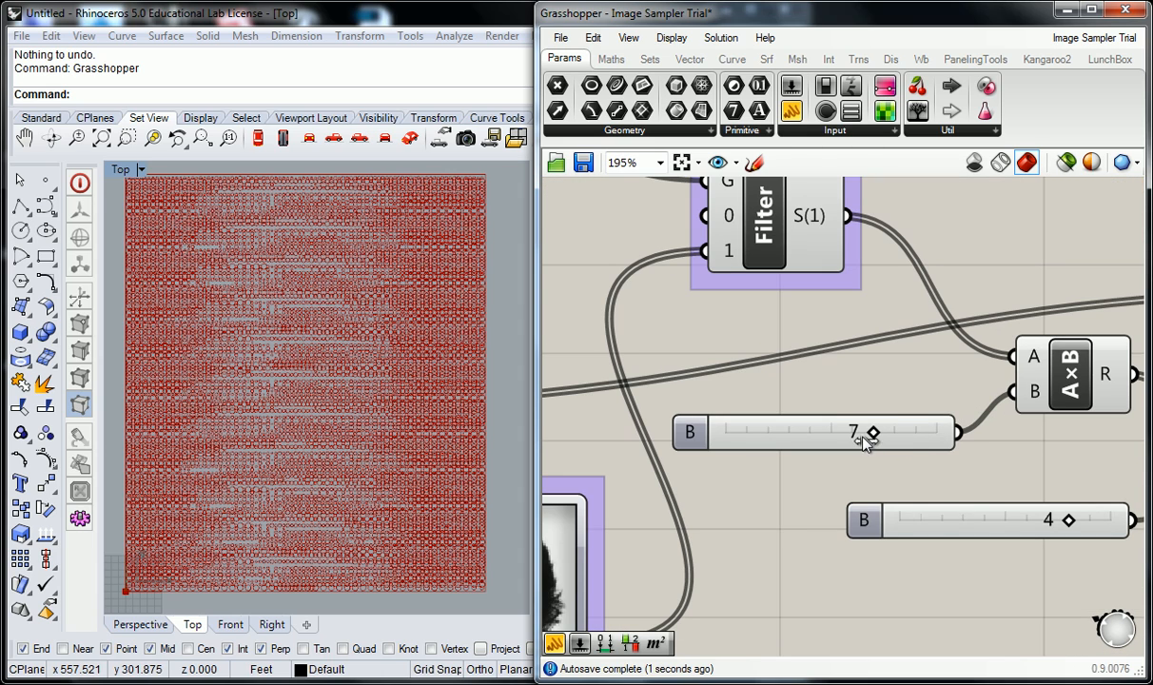
left_click_drag(1068, 521, 1022, 522)
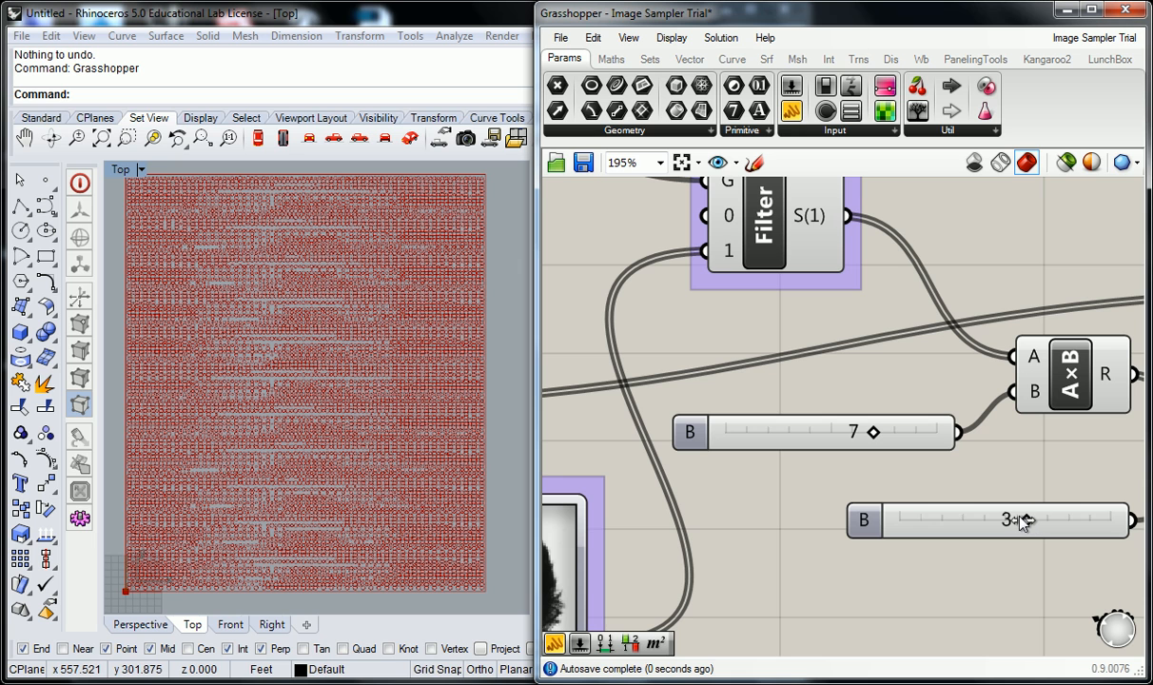
- Set the lower Range component's Steps value to 118
scroll(744, 450, "down", 4)
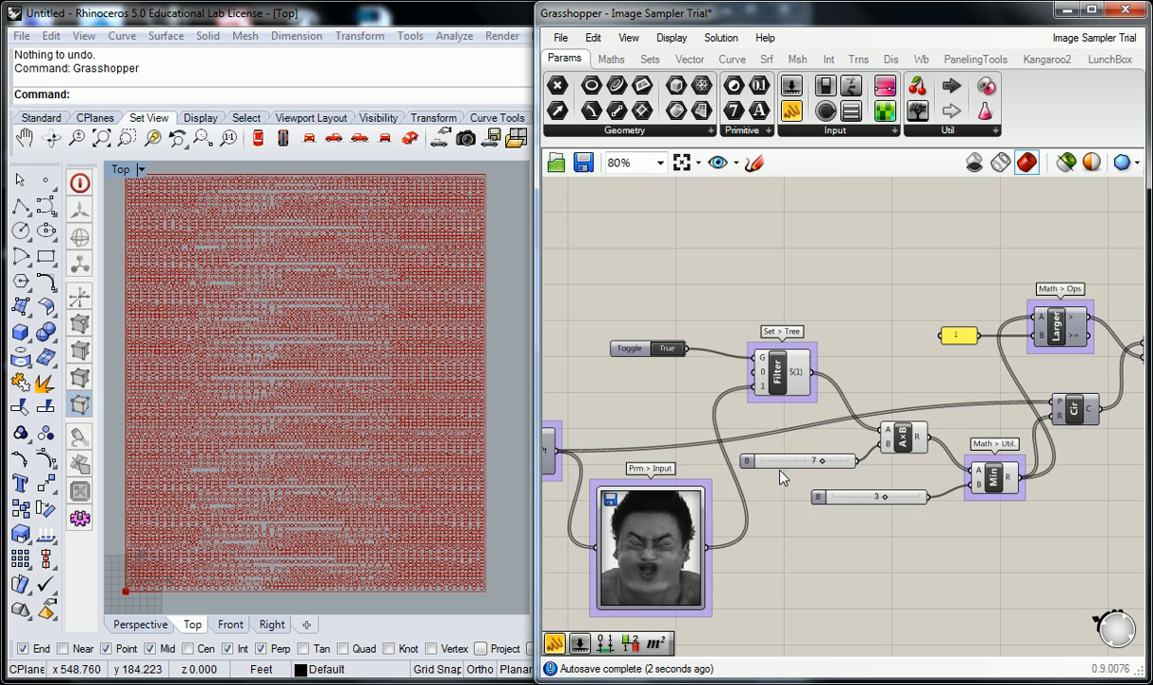
scroll(670, 489, "up", 6)
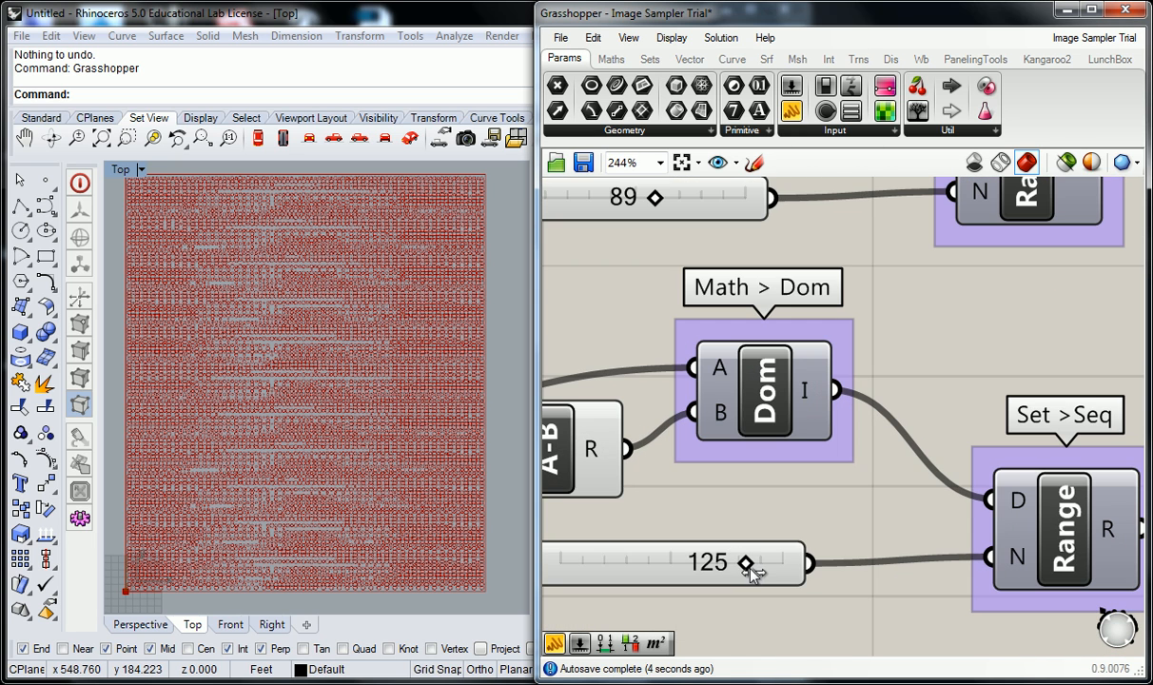
mouse_move(747, 568)
left_mouse_down()
mouse_move(665, 567)
mouse_move(739, 577)
left_mouse_up()
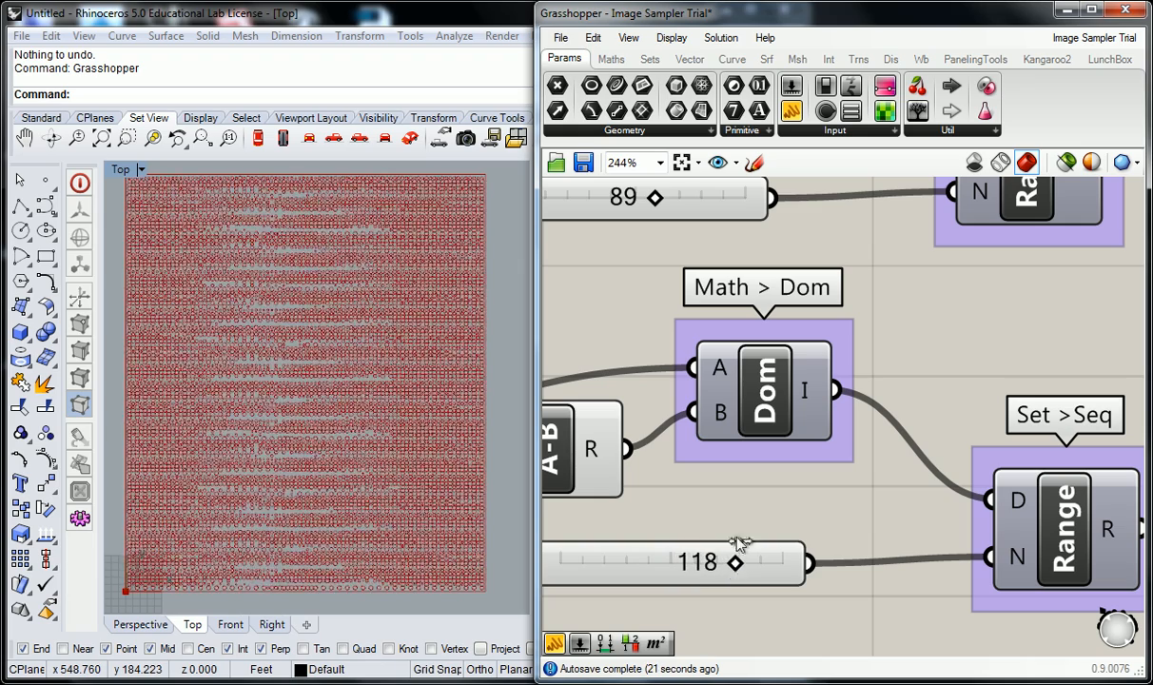
- Set the upper Range component's Steps value to 49 and the lower one's to 126
scroll(739, 576, "down", 3)
scroll(700, 353, "up", 2)
left_click_drag(690, 343, 643, 354)
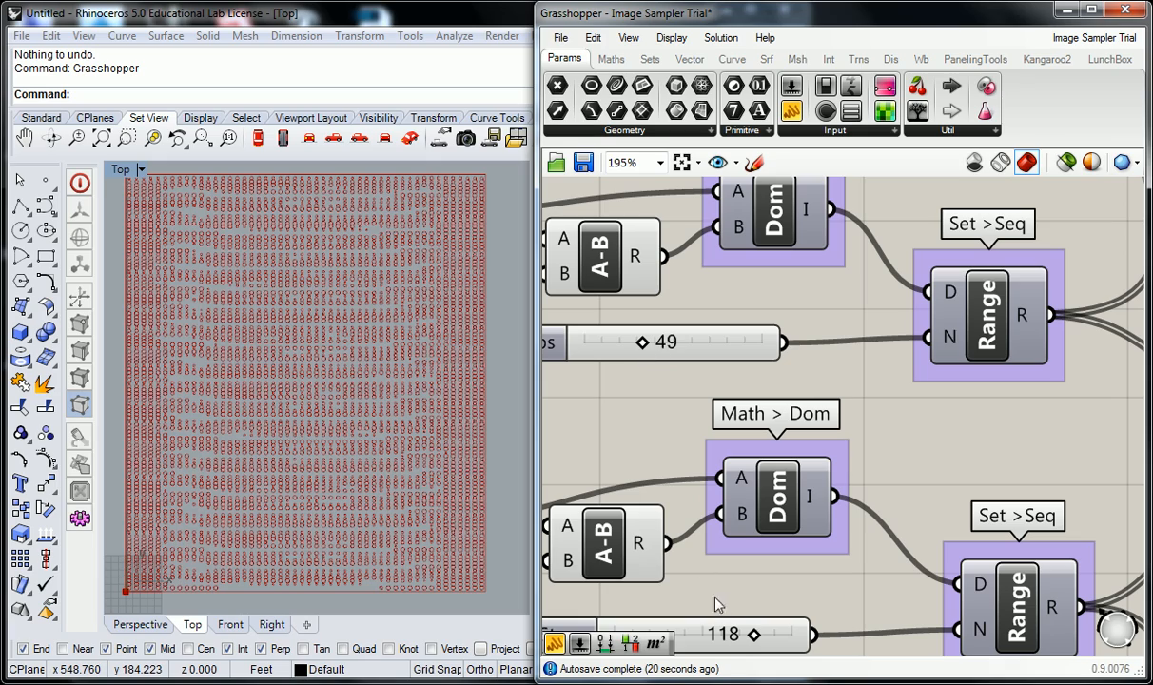
left_click_drag(760, 639, 768, 642)
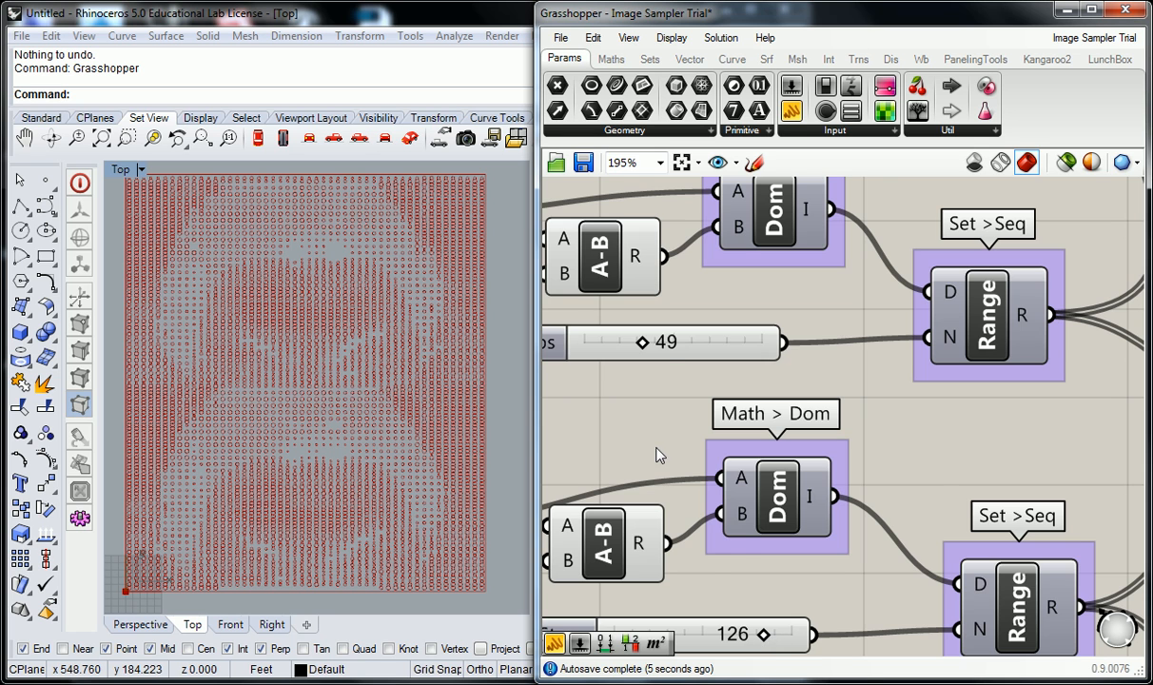
- Set the upper Range component's Steps value to 95
scroll(626, 416, "down", 4)
scroll(733, 414, "up", 3)
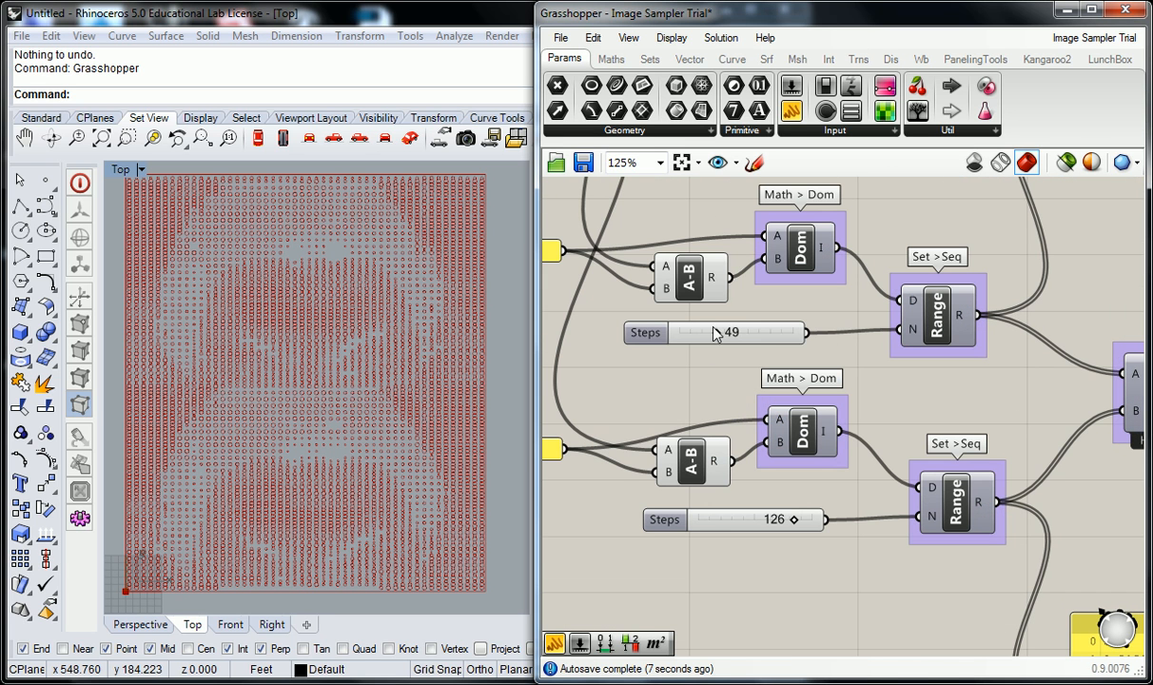
double_click(737, 333)
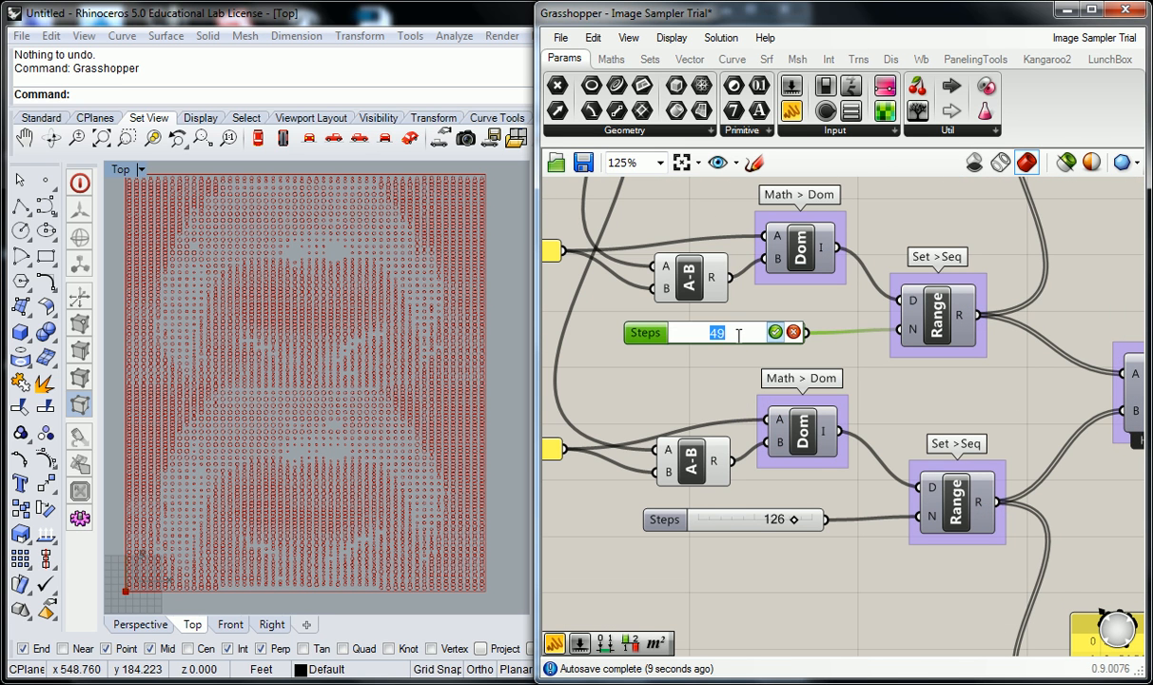
type("126")
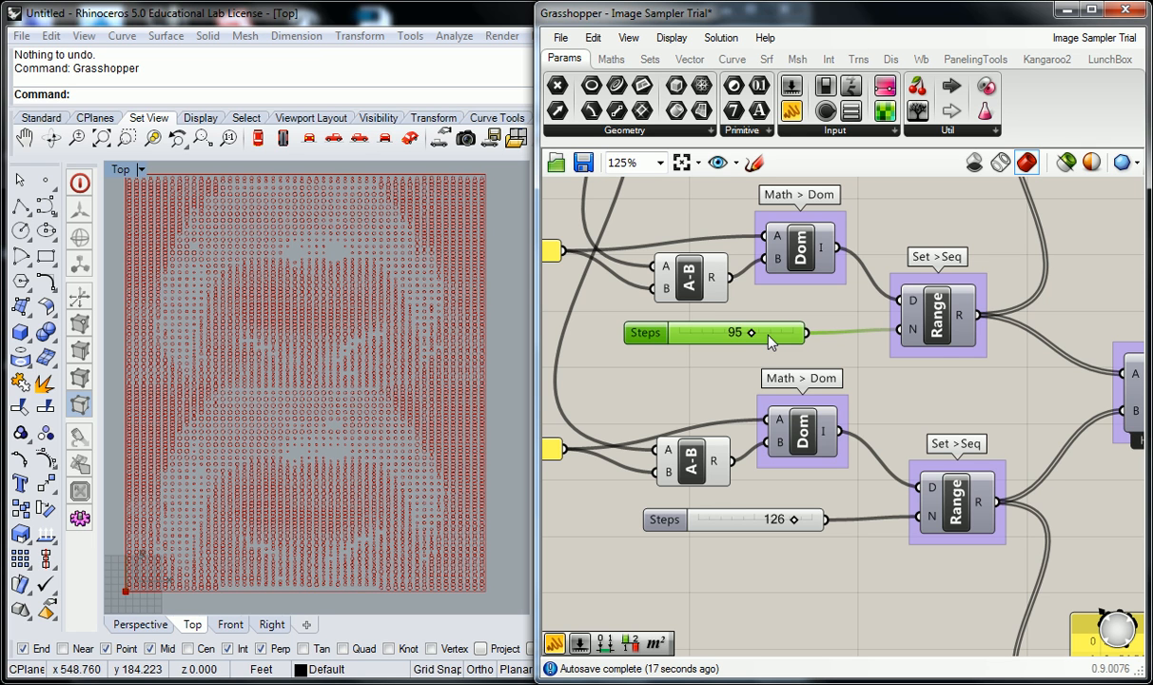
left_click(772, 334)
- Try 97 for the upper Range component's Steps value and settle on 98
double_click(741, 332)
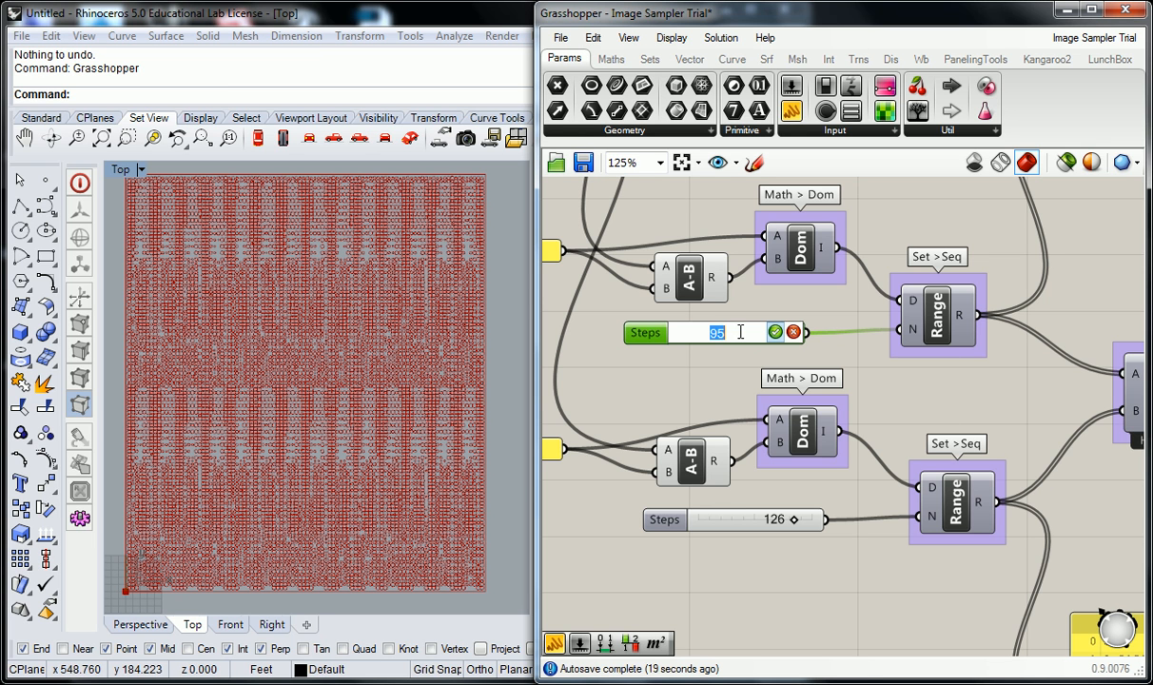
type("97")
left_click(775, 333)
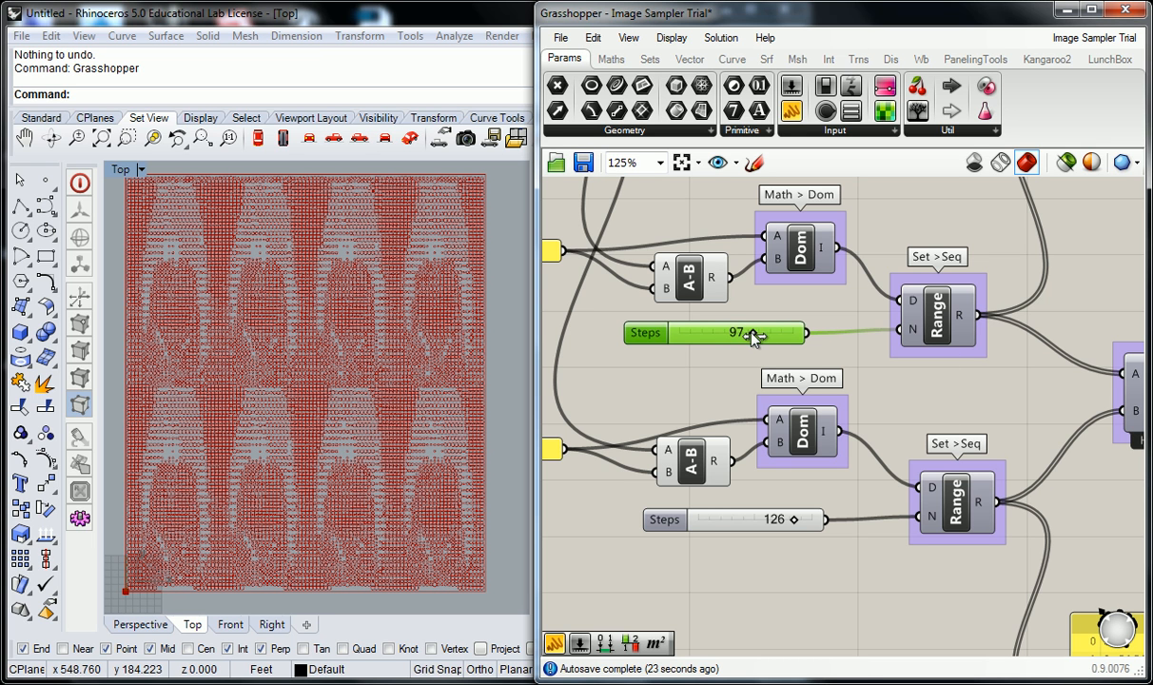
double_click(736, 335)
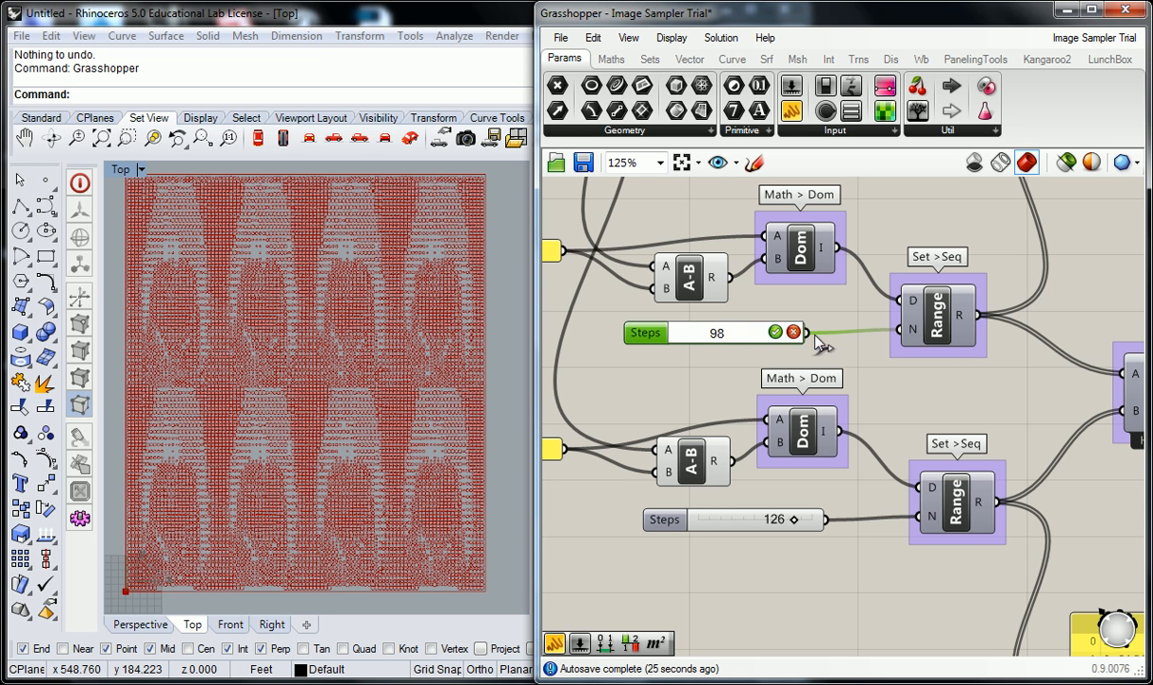
left_click(774, 333)
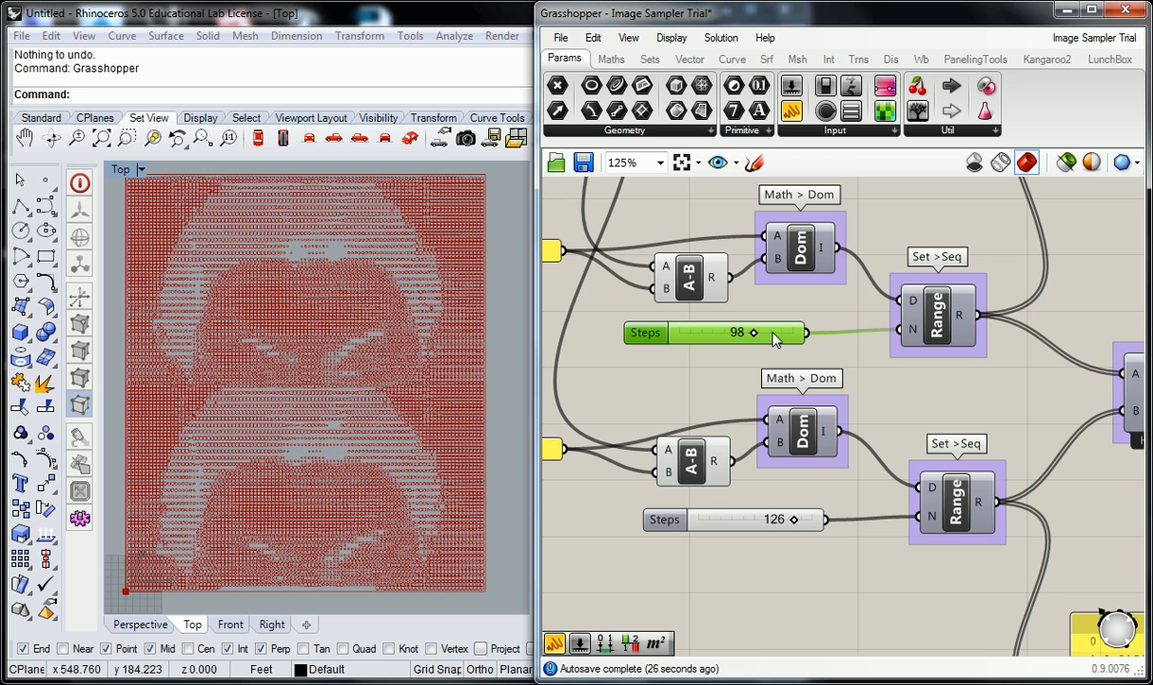
- Try the values 127 and 125 for the lower Range component's Steps
double_click(780, 522)
type("127")
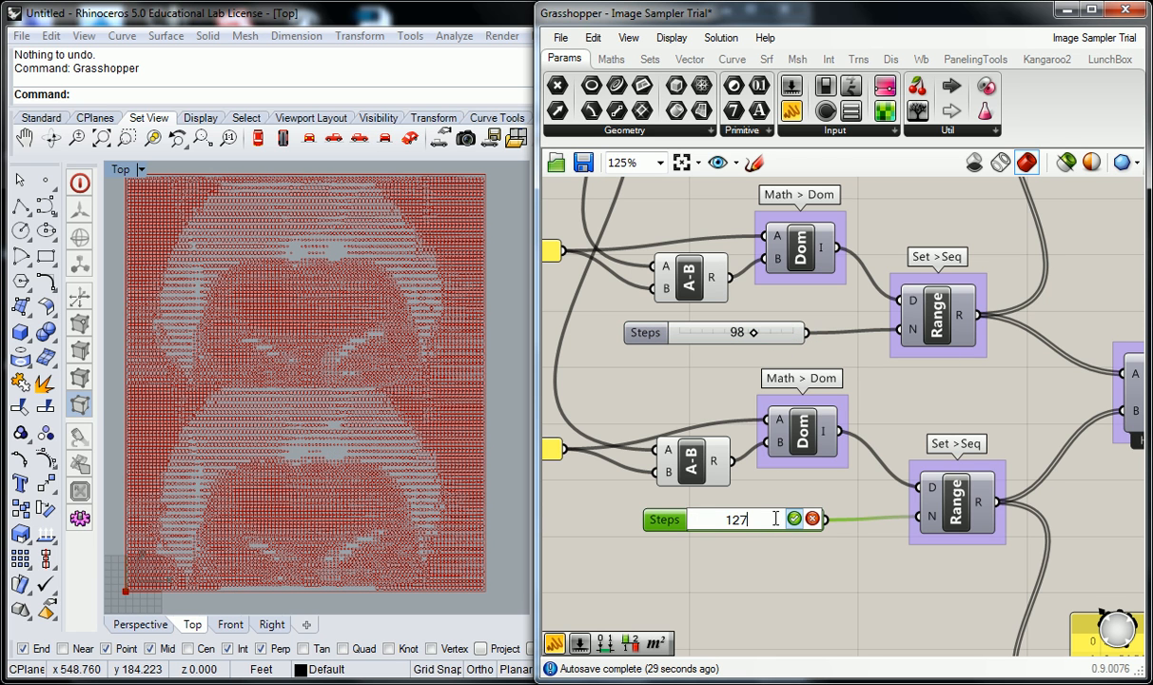
left_click(794, 518)
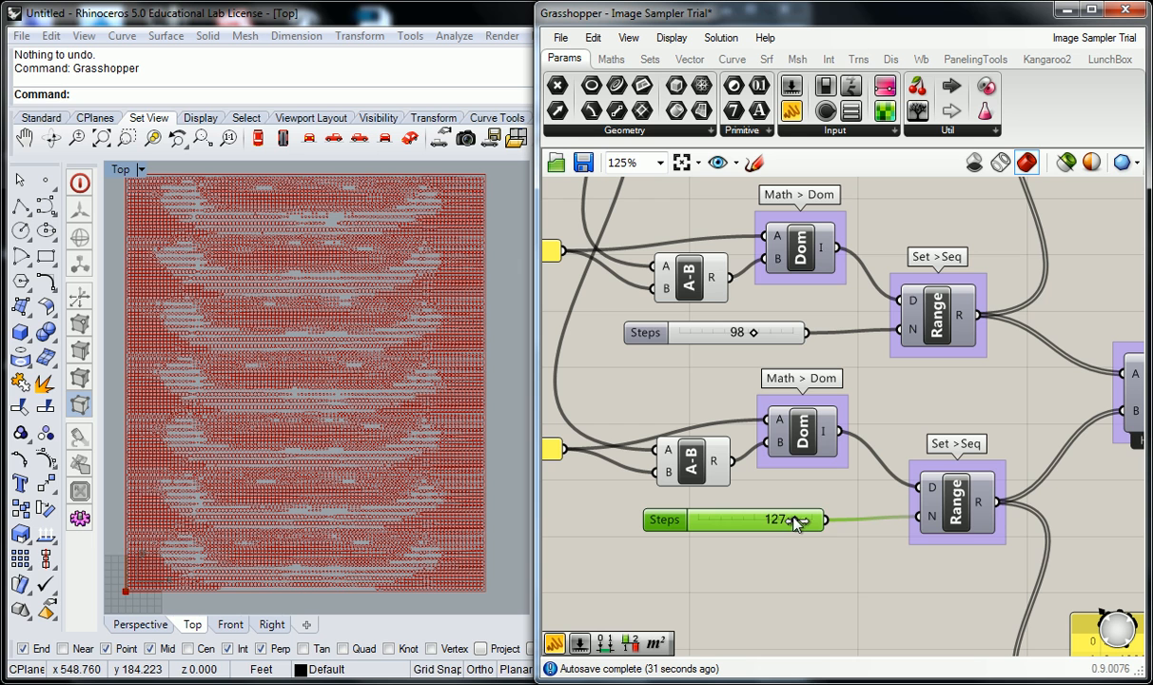
double_click(772, 520)
type("125")
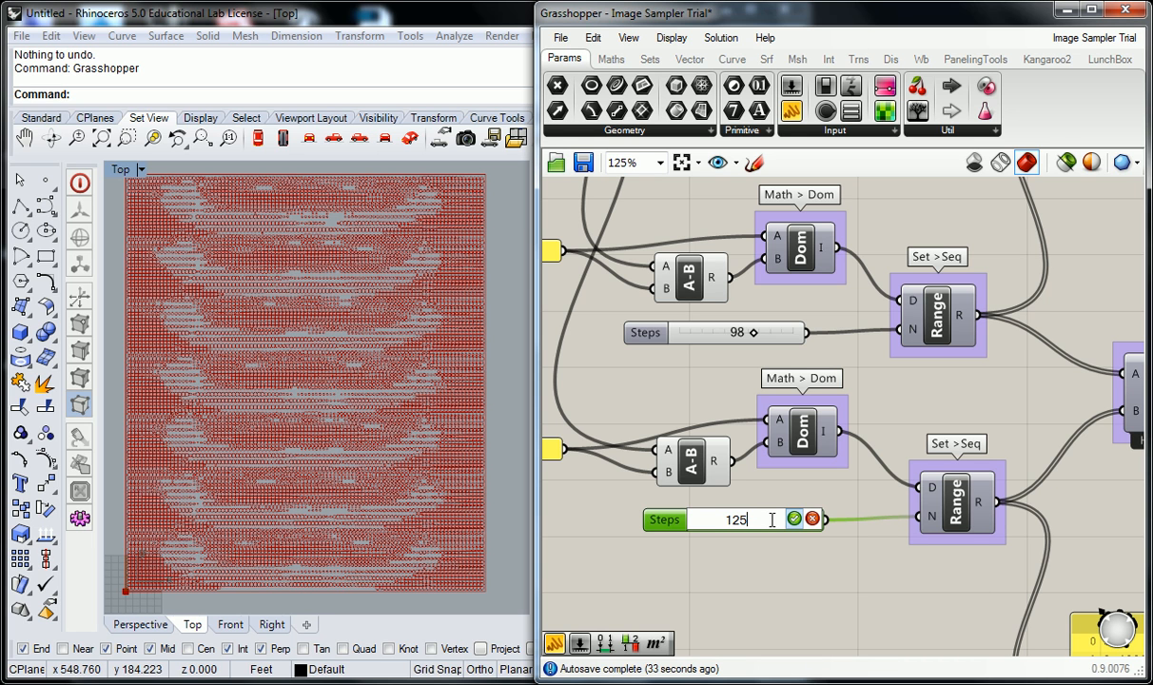
left_click(798, 520)
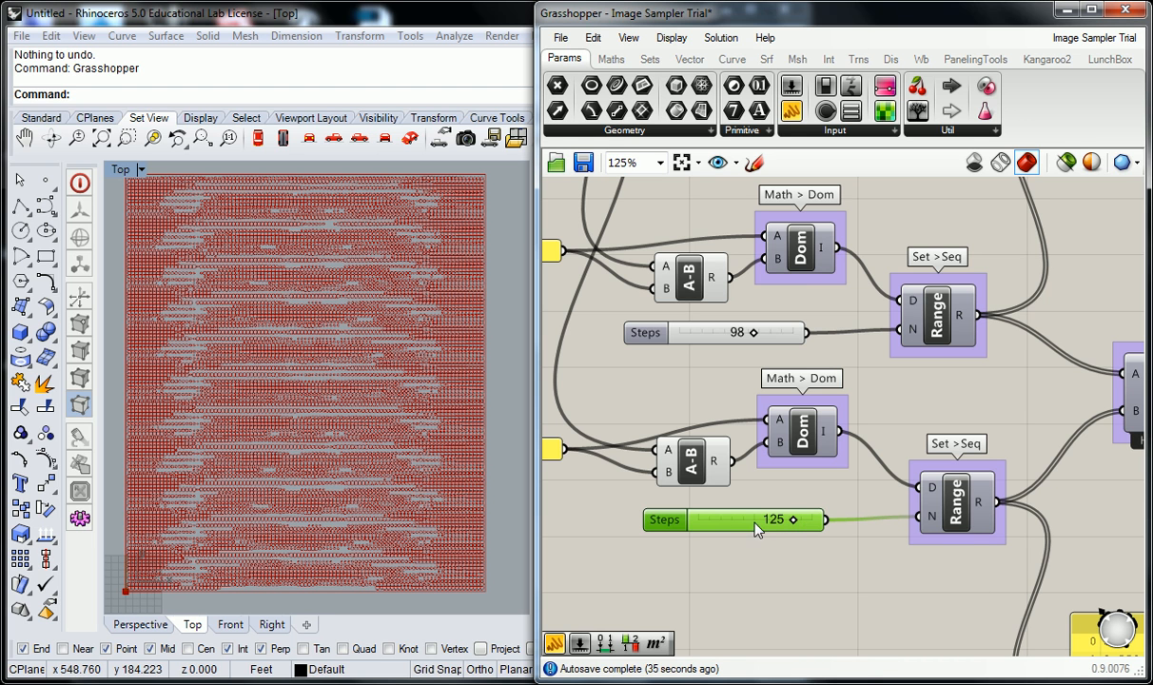
- Try the values 128 and 124 for the lower Range component's Steps
double_click(771, 520)
type("1")
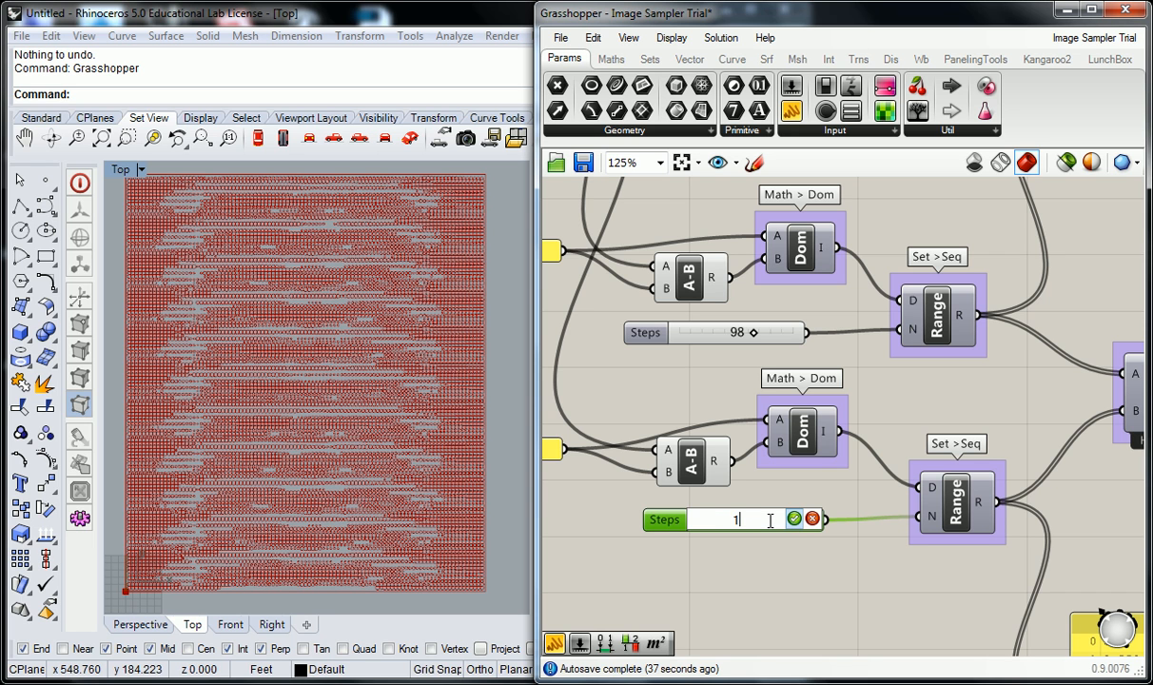
type("28")
left_click(795, 518)
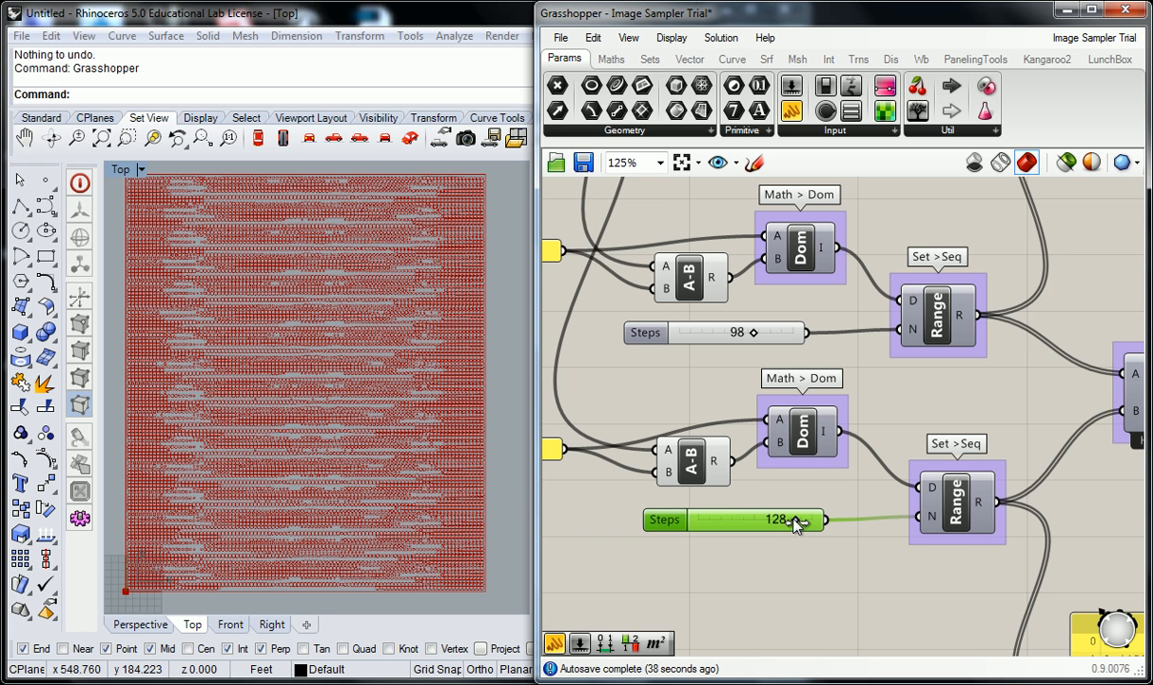
double_click(776, 525)
type("124")
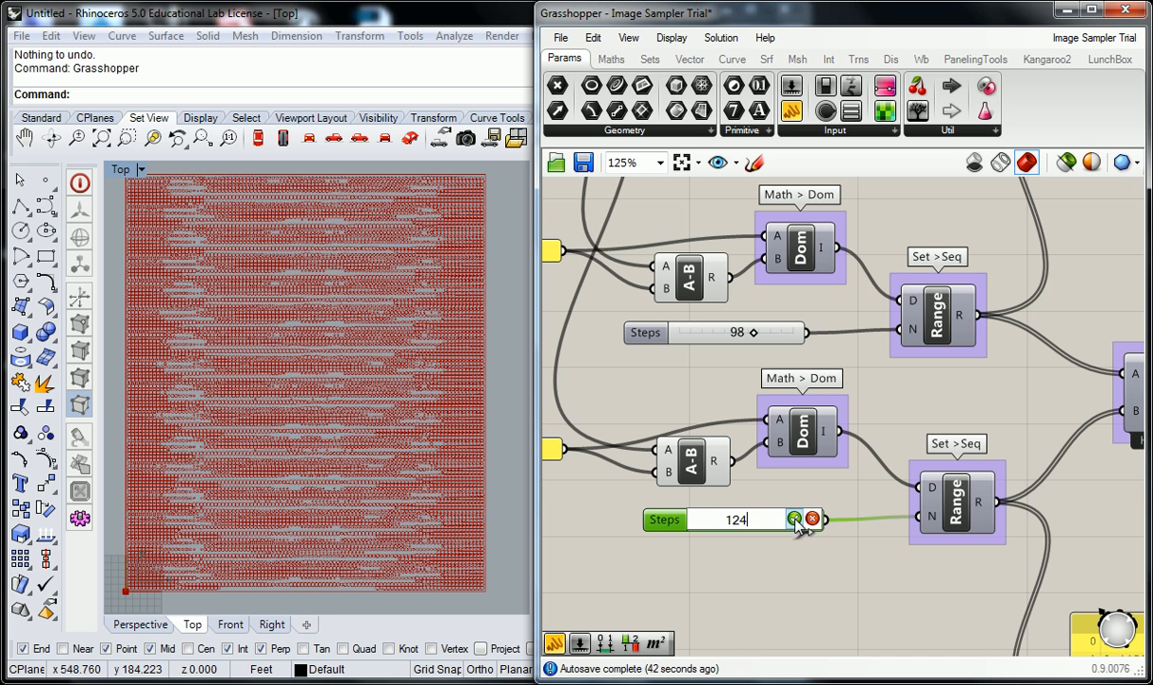
left_click(794, 519)
- Set the lower Range component's Steps value to 126
double_click(773, 519)
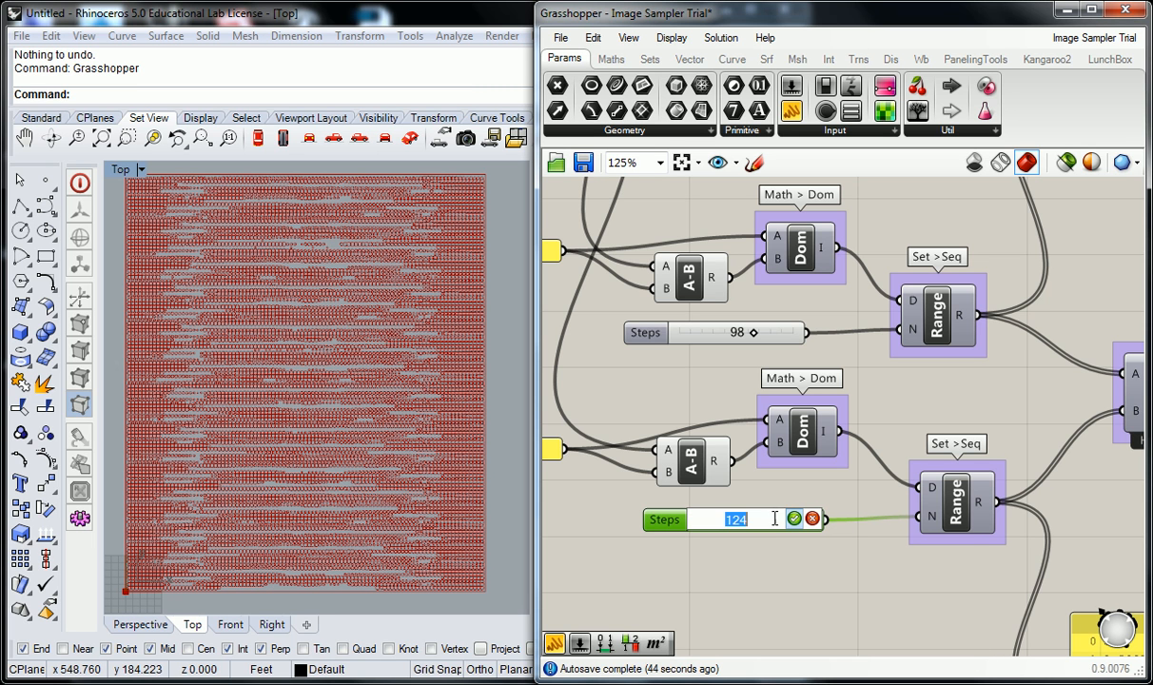
type("1")
left_click(795, 518)
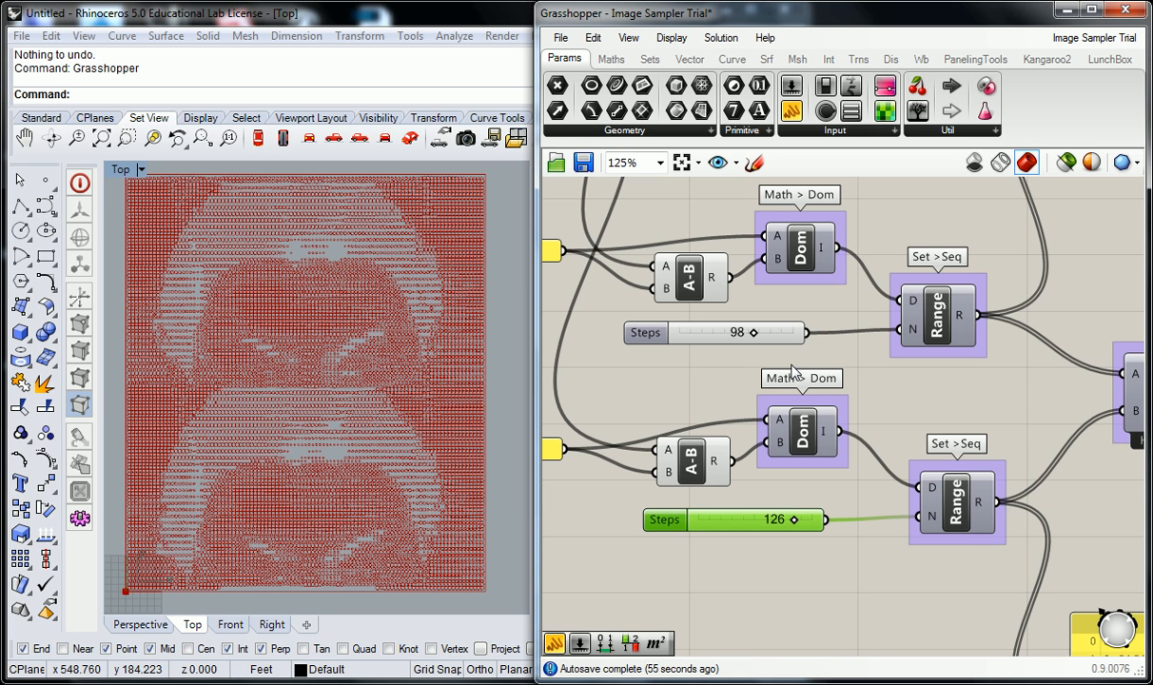
- Try a Steps value of 100 for the upper Range component
double_click(716, 330)
type("100")
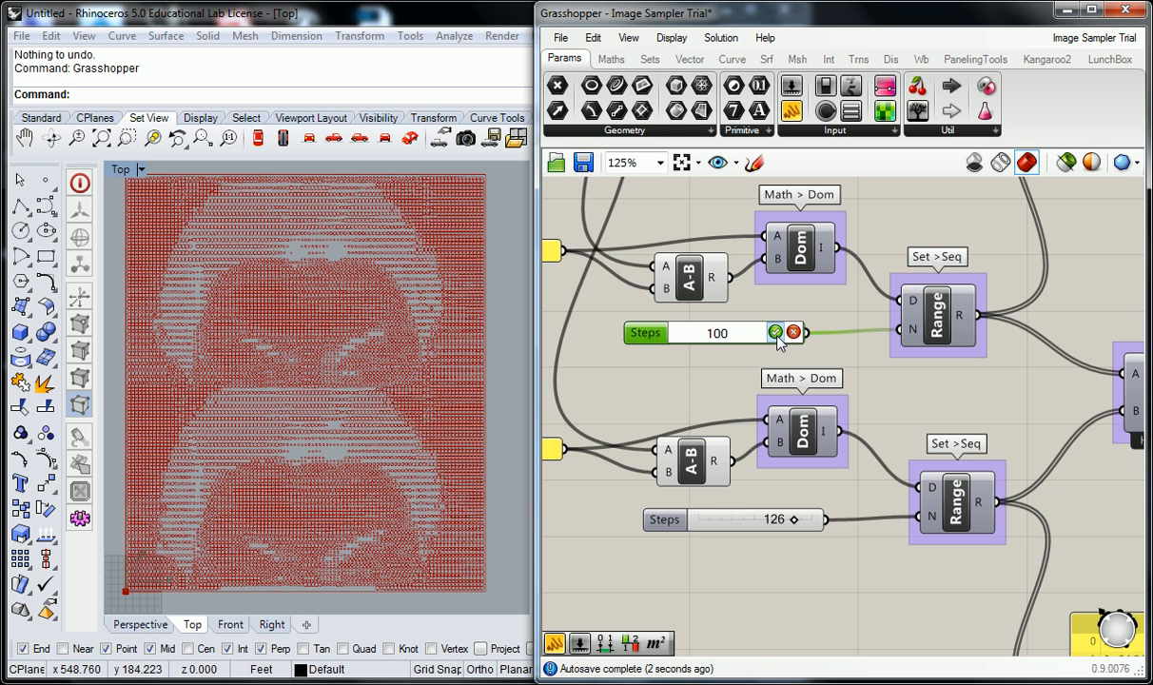
key("Return")
- Set the upper Range component's Steps value to 98
double_click(742, 333)
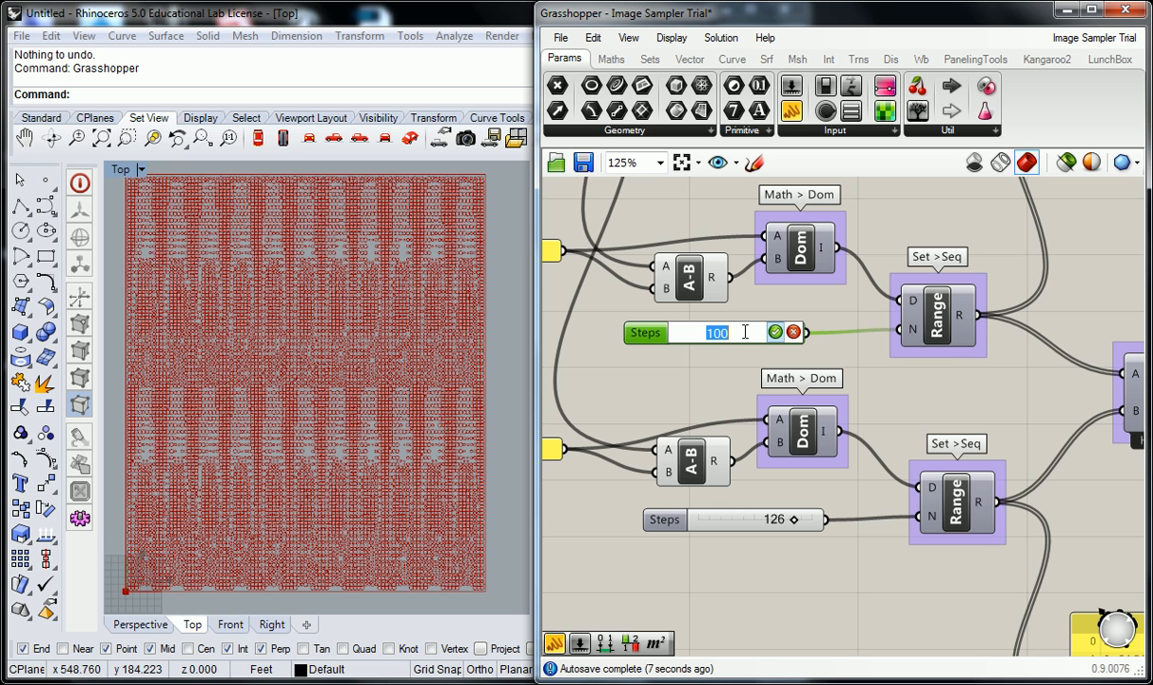
type("98")
left_click(776, 332)
- Examine the definition from the Rectangle and Range components through to the Image Sampler and radius components
scroll(723, 390, "down", 3)
scroll(659, 379, "up", 2)
right_click_drag(635, 379, 790, 378)
scroll(799, 409, "down", 2)
scroll(790, 381, "up", 1)
scroll(742, 409, "down", 2)
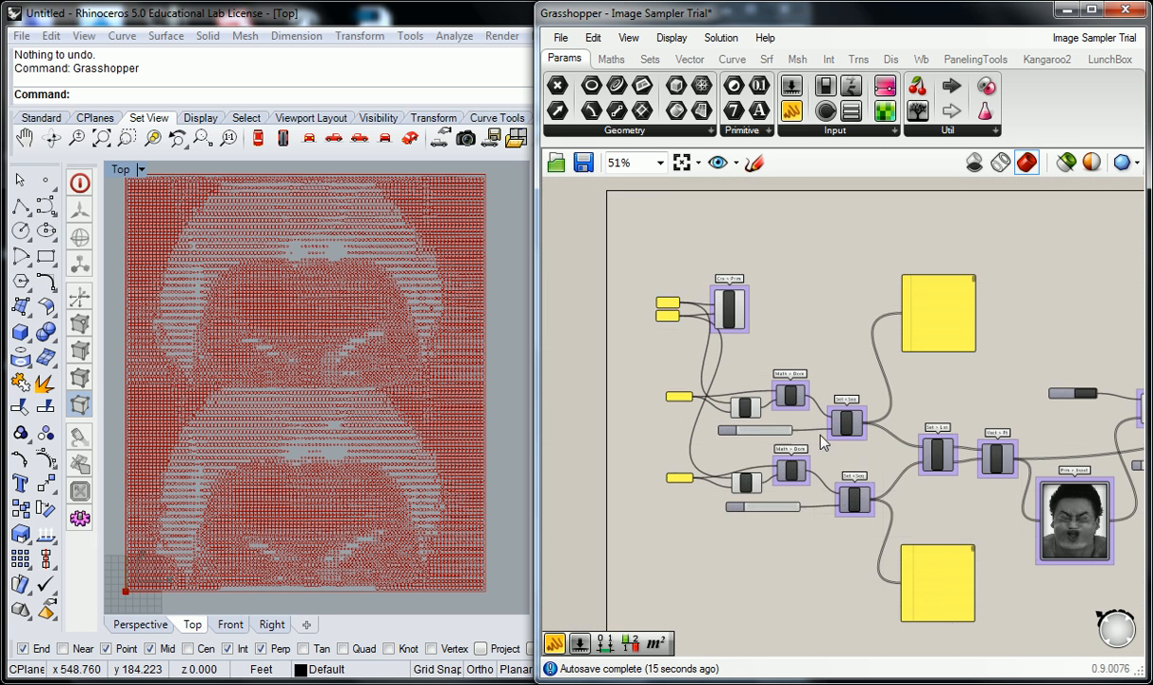
right_click_drag(795, 432, 628, 401)
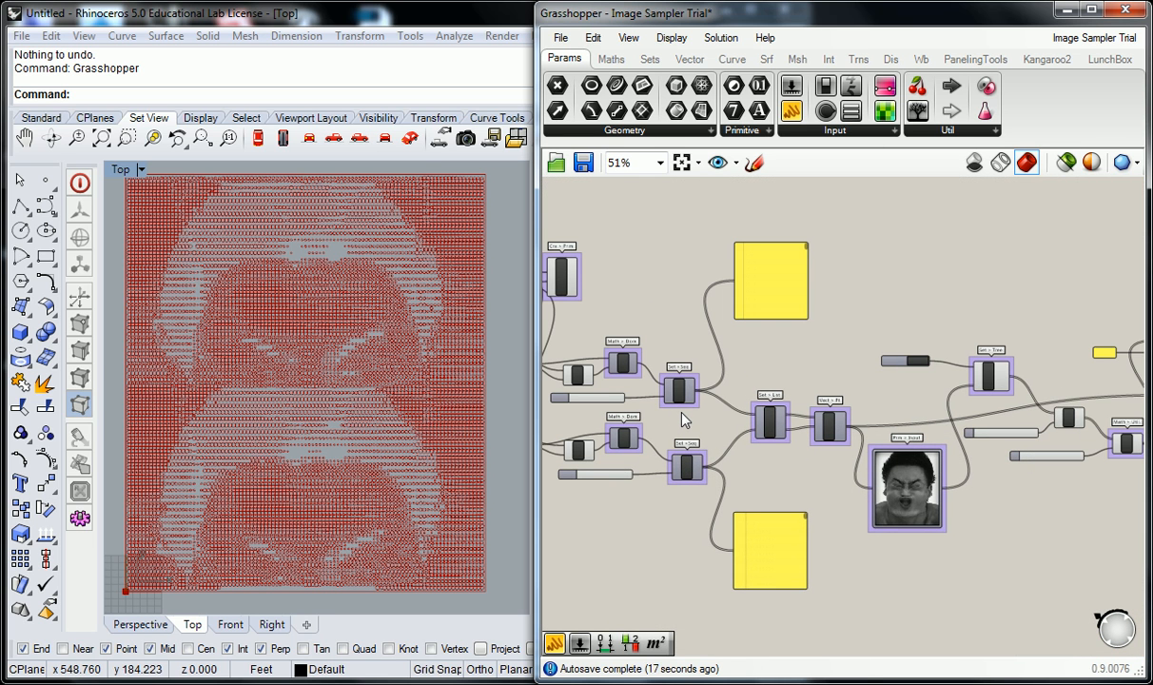